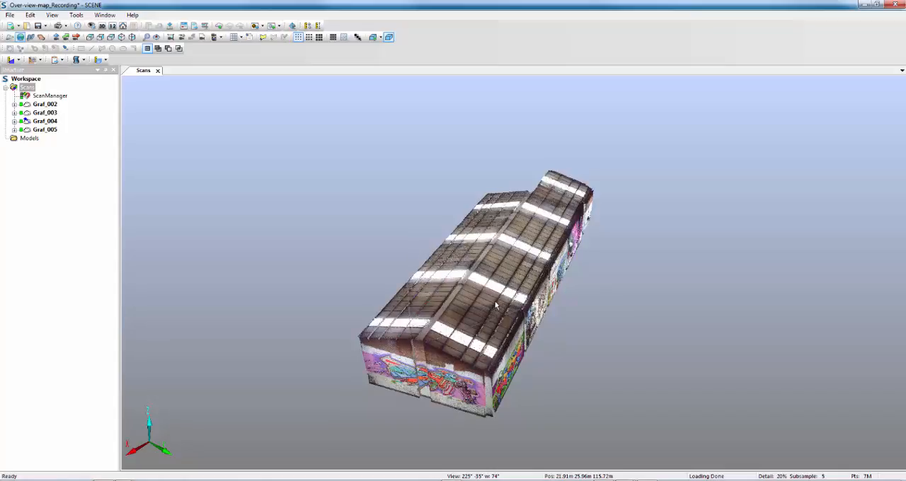
# Step: Switch the 3D view's camera to orthographic and show the whole building from above
pyautogui.moveTo(566, 337); pyautogui.dragTo(414, 260)
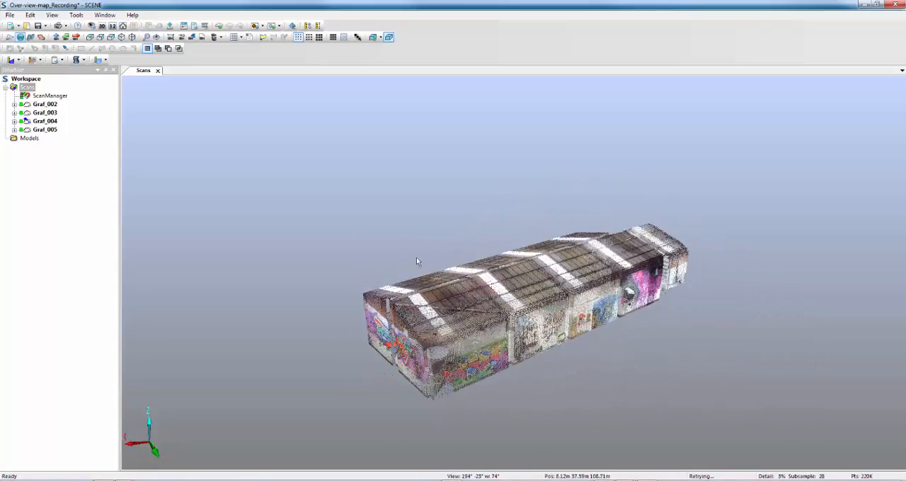
pyautogui.rightClick(346, 174)
pyautogui.moveTo(411, 228)
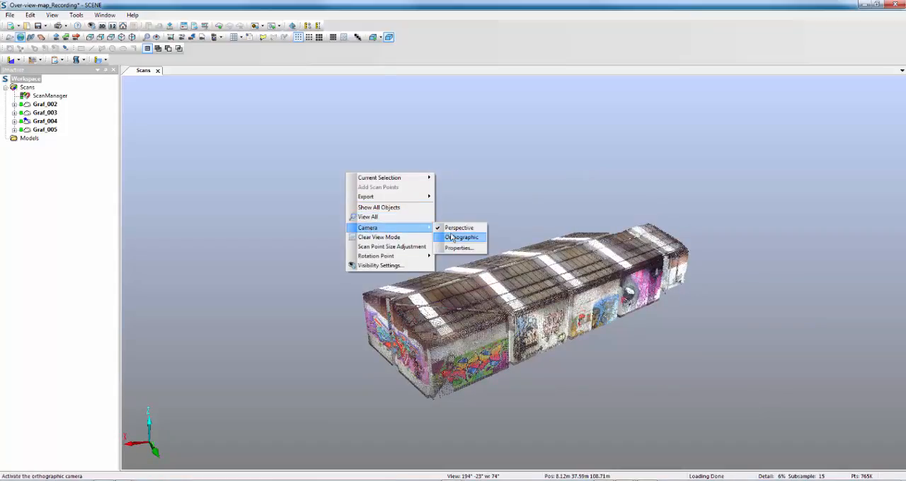
pyautogui.click(452, 237)
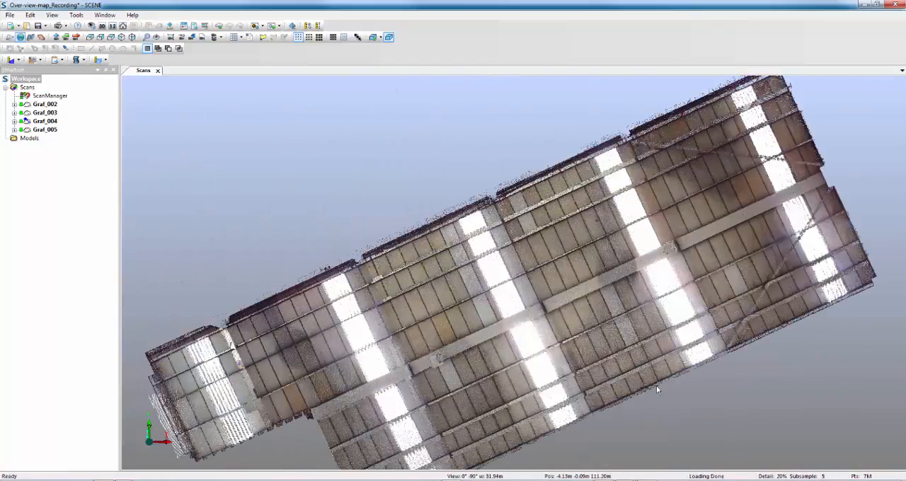
pyautogui.scroll(-2, 657, 389)
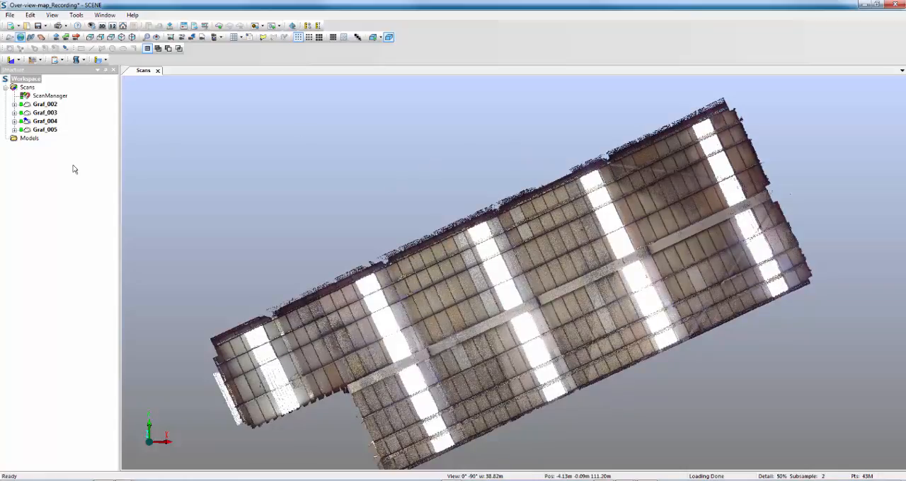
# Step: Open the planar view of the scan Graf_004
pyautogui.click(47, 121)
pyautogui.rightClick(51, 122)
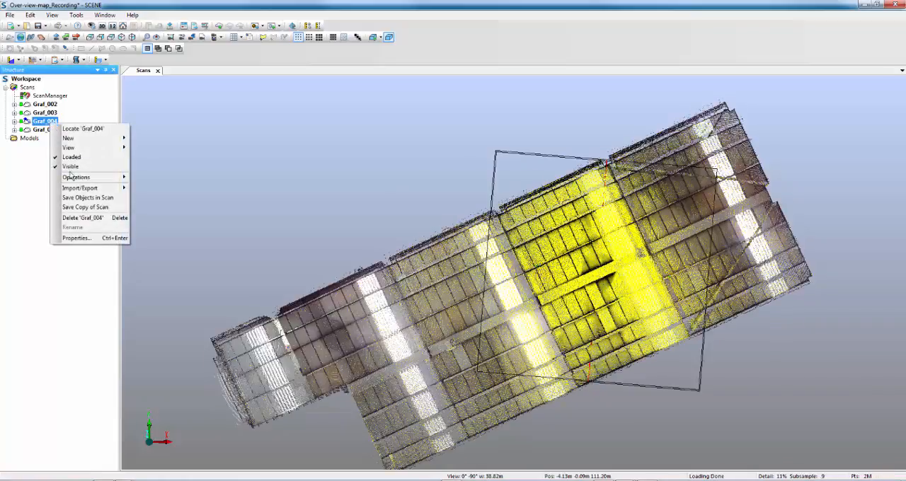
pyautogui.moveTo(69, 147)
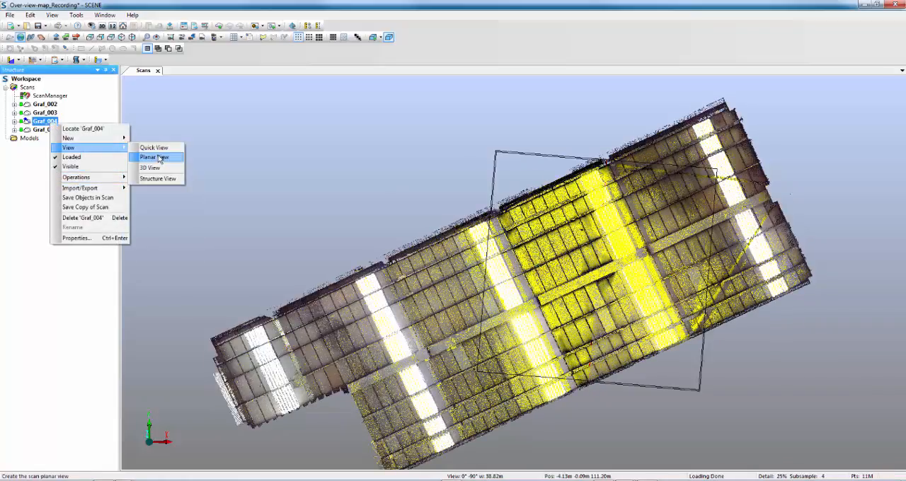
pyautogui.click(152, 157)
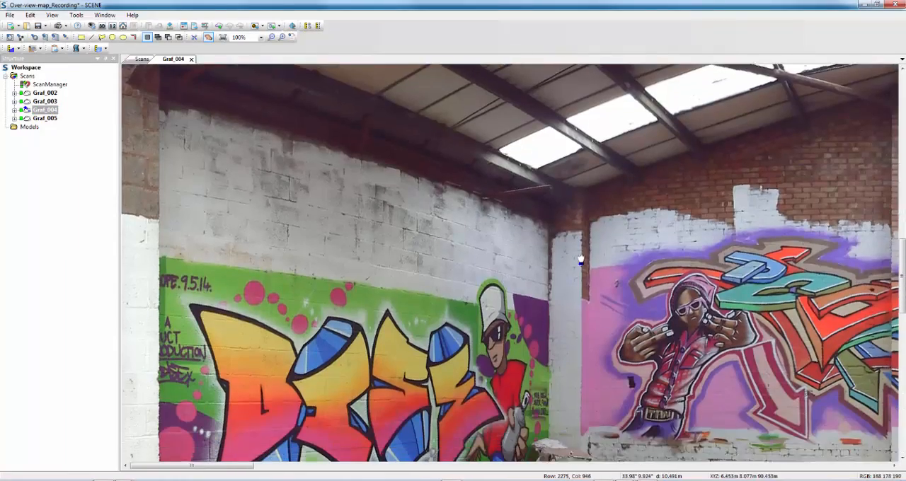
# Step: Create a plane named North from a rectangular area of wall between the Skate Lab lettering and the skull painting
pyautogui.moveTo(777, 266); pyautogui.dragTo(240, 292)
pyautogui.moveTo(623, 315); pyautogui.dragTo(203, 246)
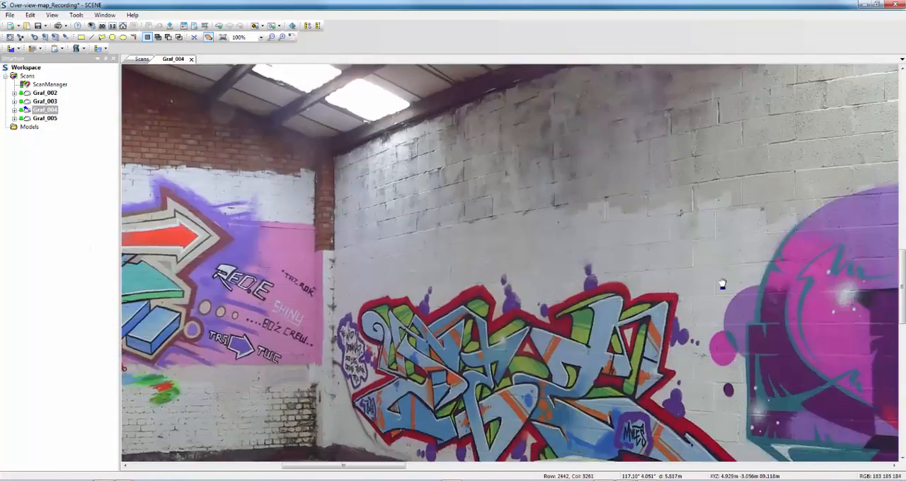
pyautogui.moveTo(737, 283); pyautogui.dragTo(168, 204)
pyautogui.moveTo(761, 244); pyautogui.dragTo(163, 213)
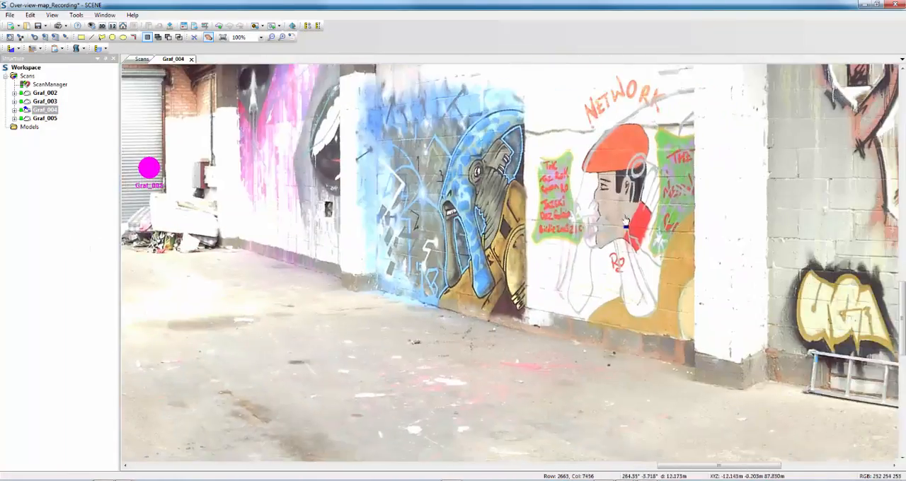
pyautogui.moveTo(772, 206); pyautogui.dragTo(227, 326)
pyautogui.moveTo(543, 226); pyautogui.dragTo(435, 228)
pyautogui.click(81, 37)
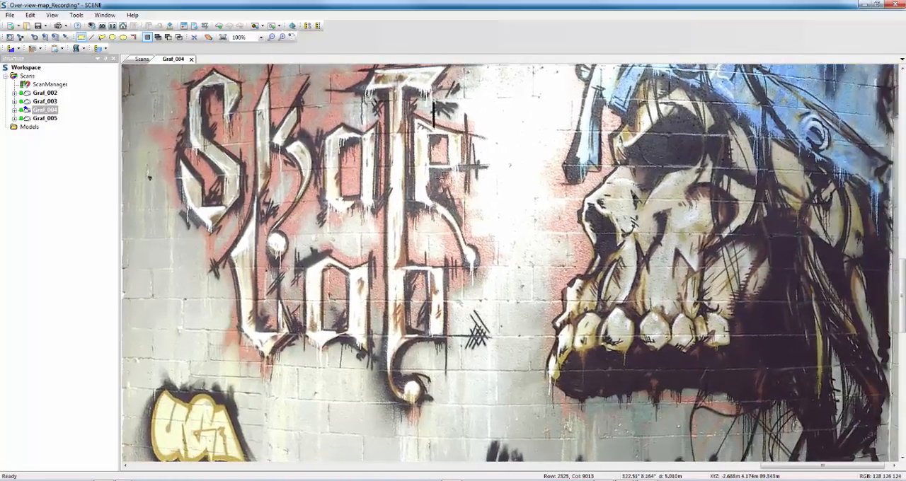
pyautogui.moveTo(503, 218); pyautogui.dragTo(576, 249)
pyautogui.rightClick(535, 228)
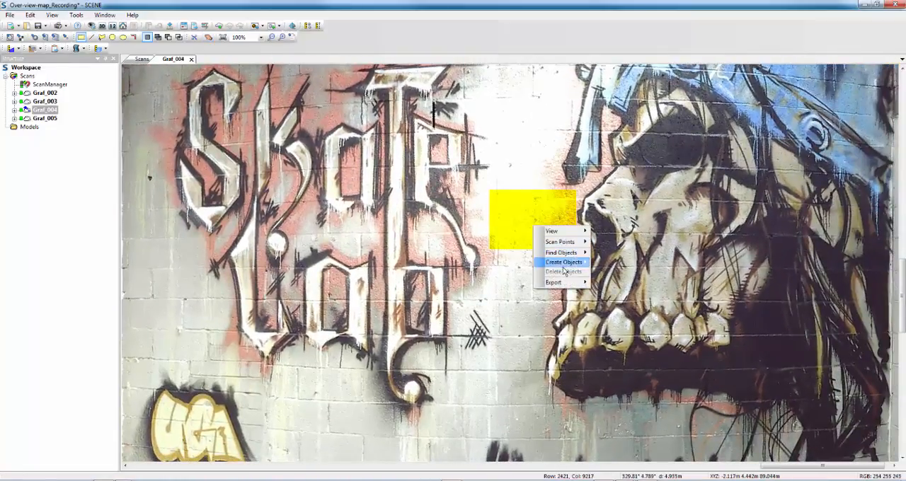
pyautogui.moveTo(570, 266)
pyautogui.click(609, 284)
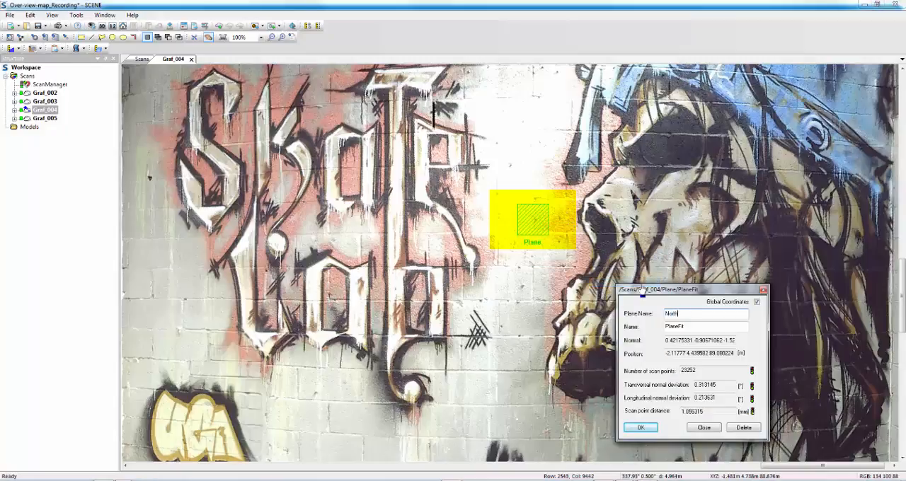
pyautogui.write('North')
pyautogui.click(642, 428)
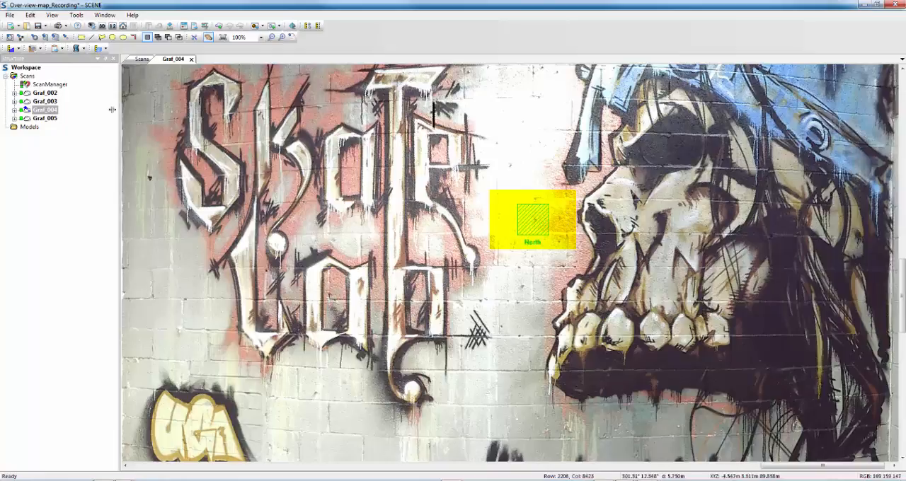
# Step: Align the North plane of Graf_004 to north and close the scan's planar view
pyautogui.click(15, 110)
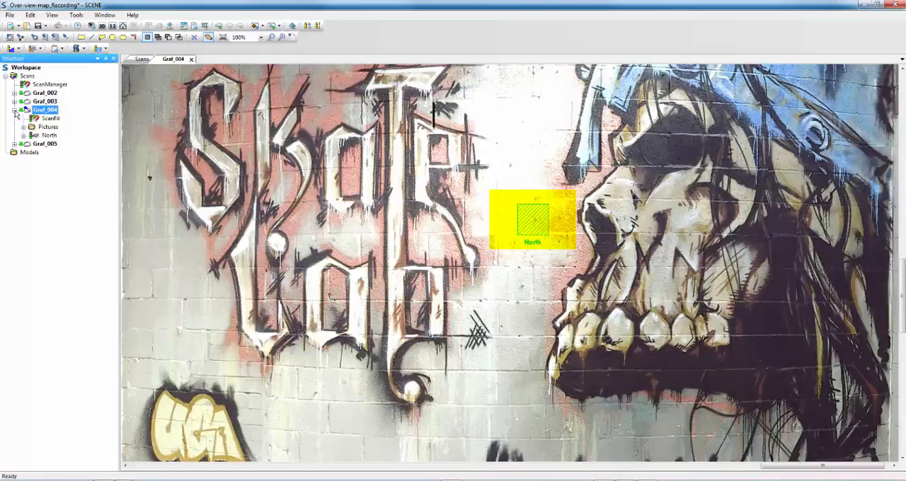
pyautogui.rightClick(54, 137)
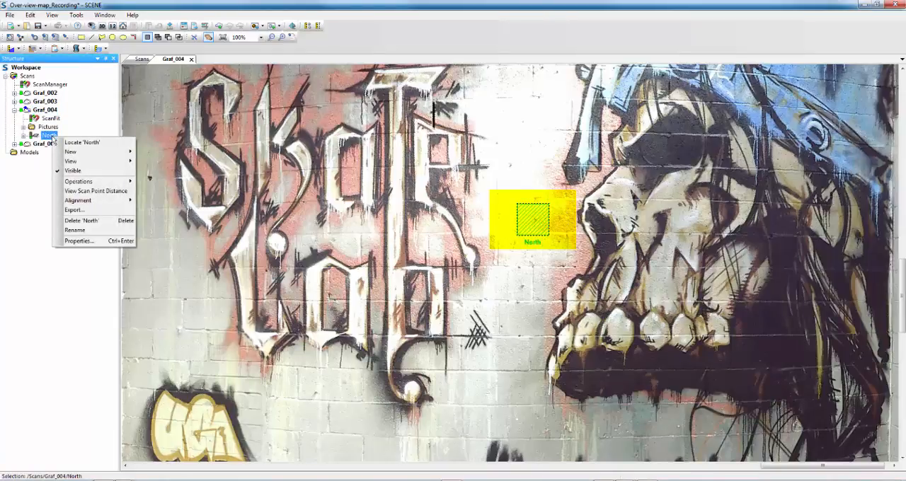
pyautogui.moveTo(71, 201)
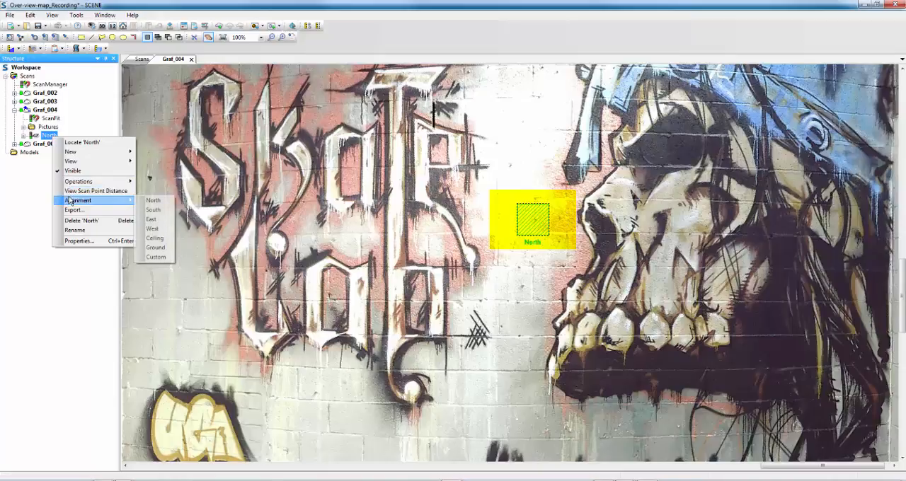
pyautogui.click(152, 200)
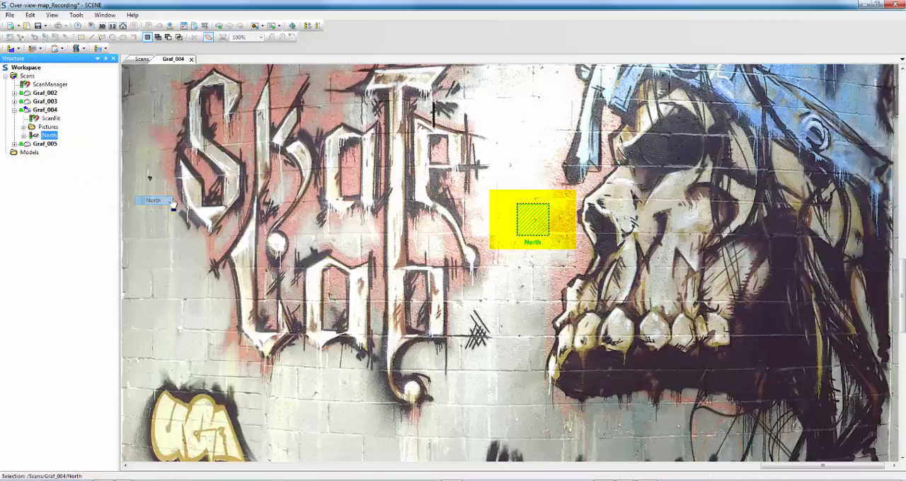
pyautogui.click(191, 59)
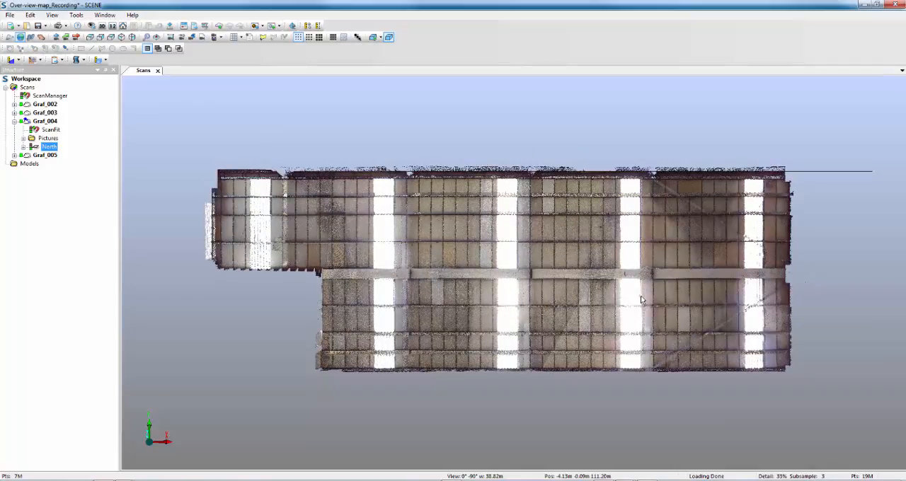
# Step: Toggle the display of scan positions in the 3D view's visibility settings and apply the change
pyautogui.rightClick(428, 400)
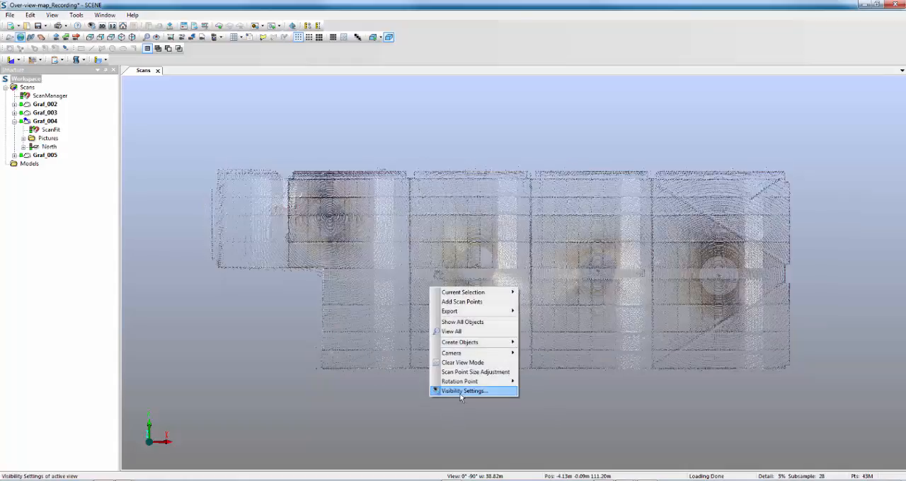
pyautogui.click(460, 393)
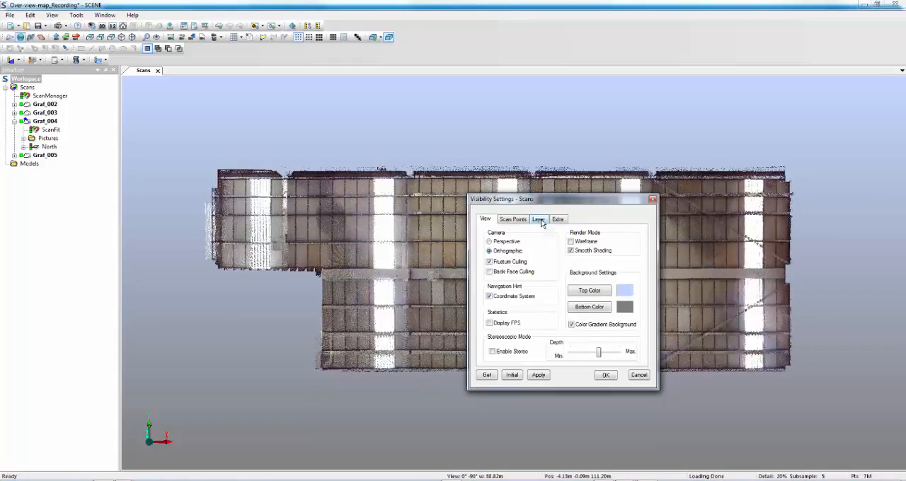
pyautogui.click(539, 220)
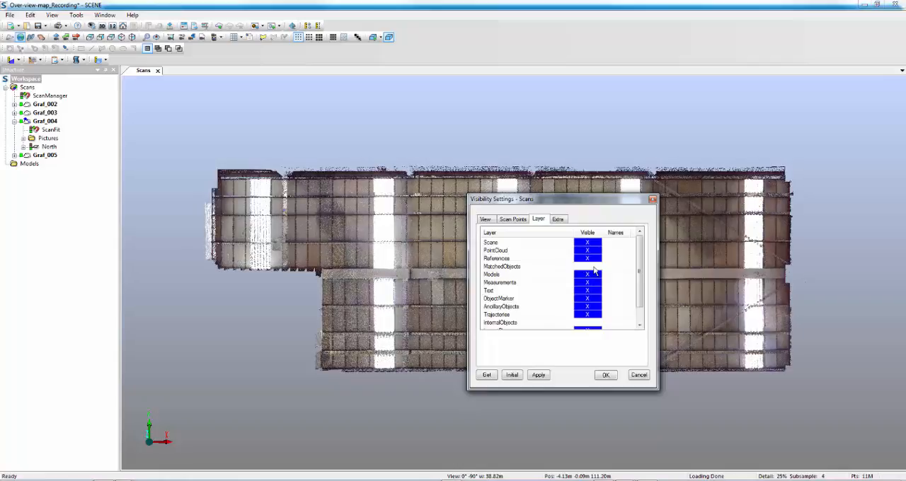
pyautogui.click(560, 220)
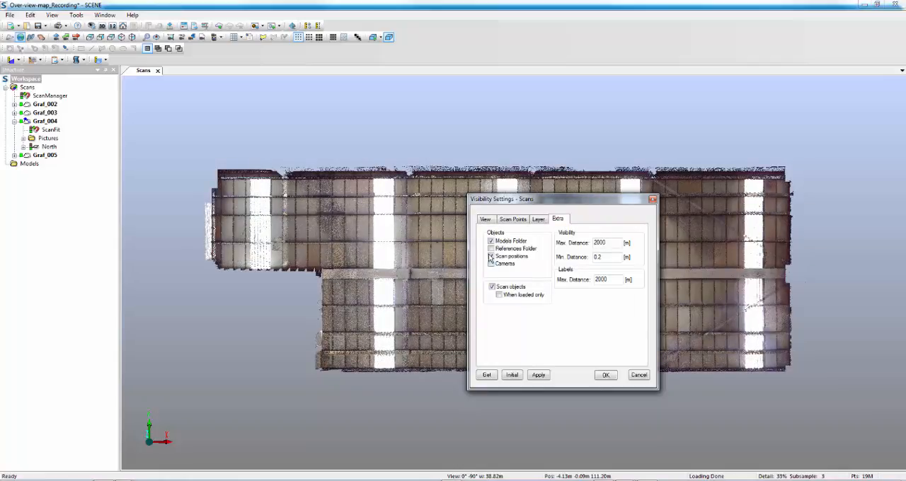
pyautogui.click(490, 256)
pyautogui.click(606, 376)
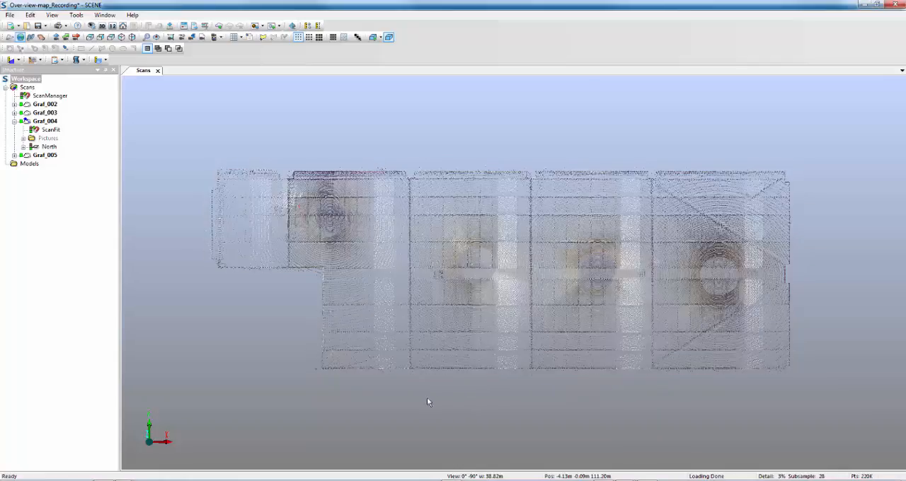
# Step: Import the image file skate.JPG as a layout plan usable as a WebShare Cloud map layer, with the choice applied to all
pyautogui.moveTo(477, 401); pyautogui.dragTo(558, 281)
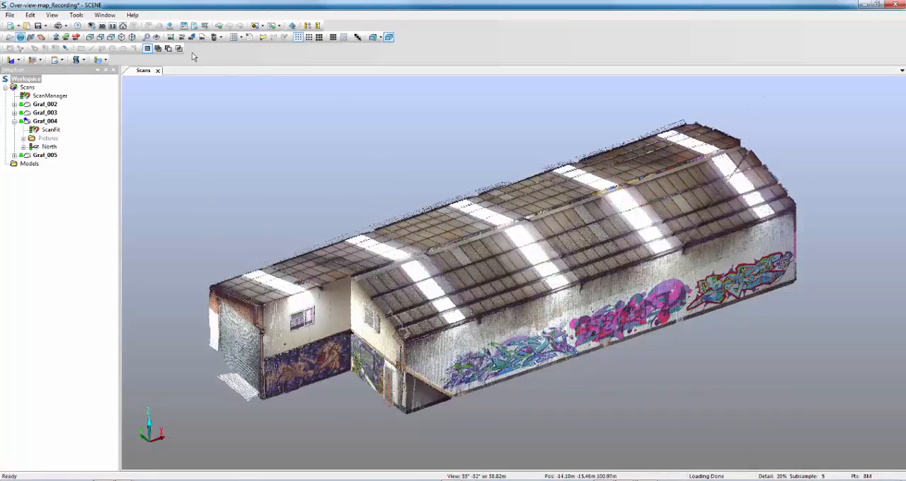
pyautogui.click(9, 15)
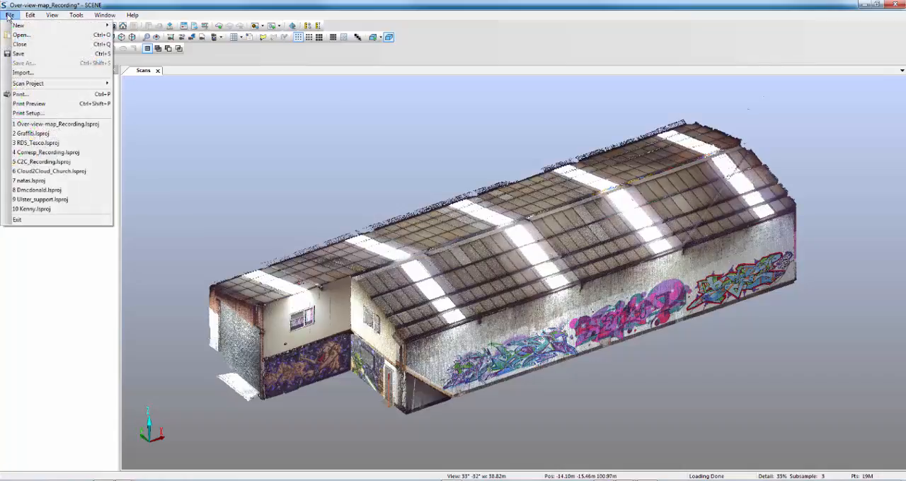
pyautogui.click(21, 73)
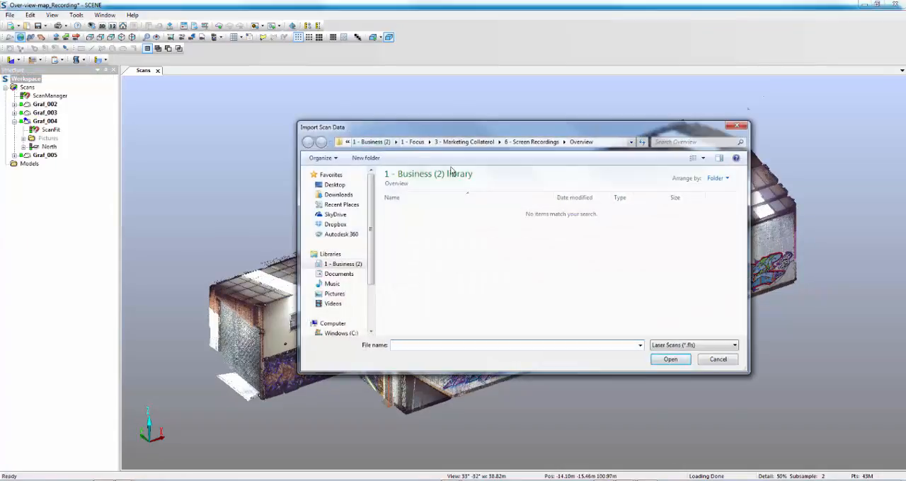
pyautogui.click(675, 347)
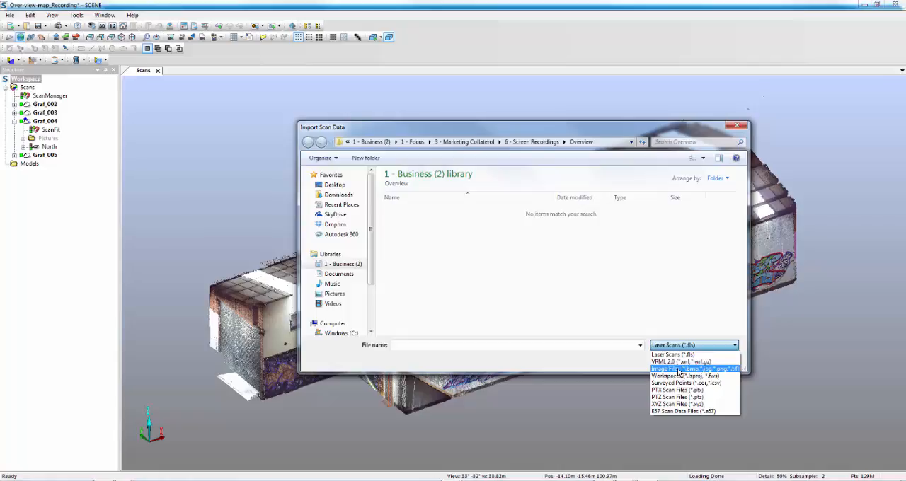
pyautogui.click(678, 370)
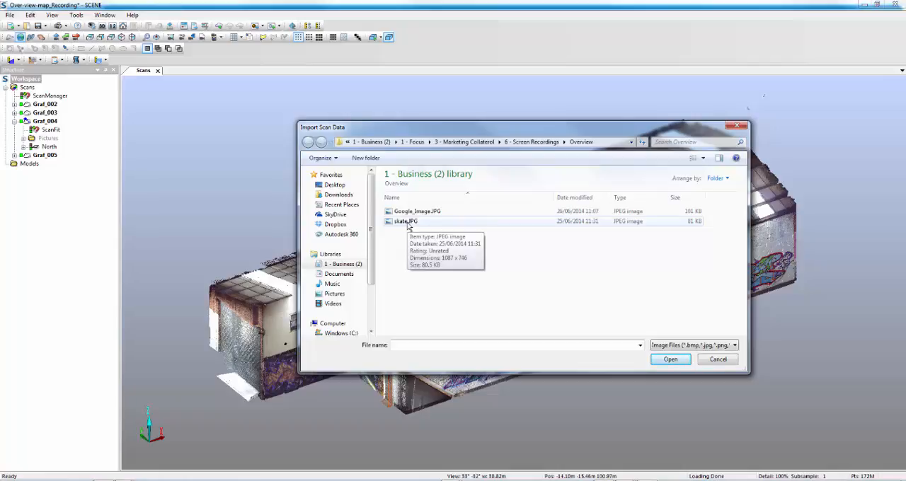
pyautogui.click(407, 221)
pyautogui.click(669, 359)
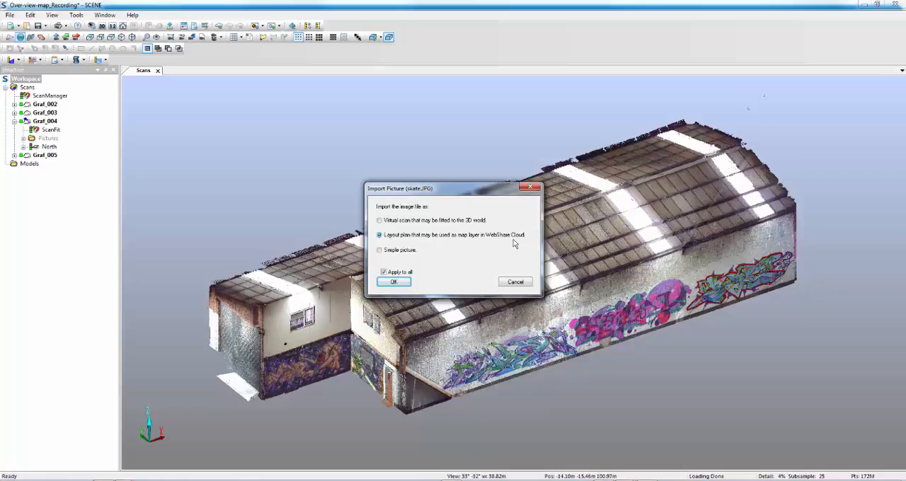
pyautogui.click(392, 283)
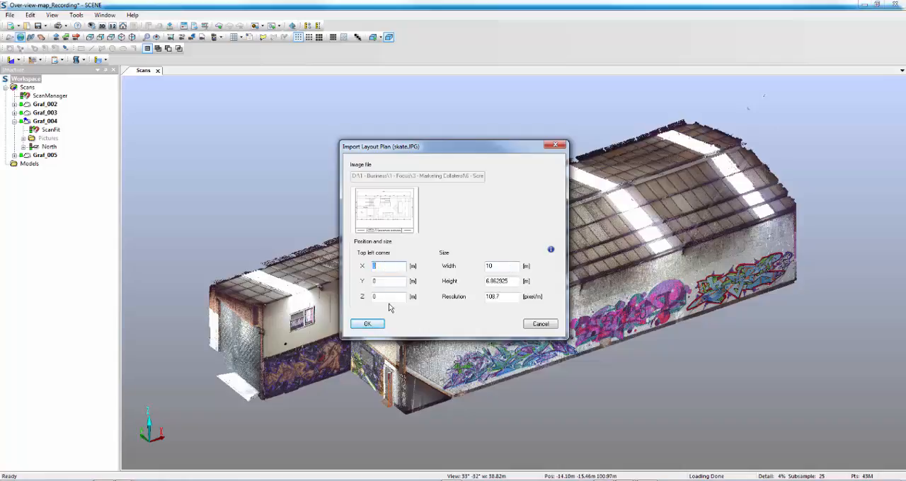
# Step: Set the layout plan's width to 30 m and complete the import
pyautogui.doubleClick(508, 265)
pyautogui.write('3')
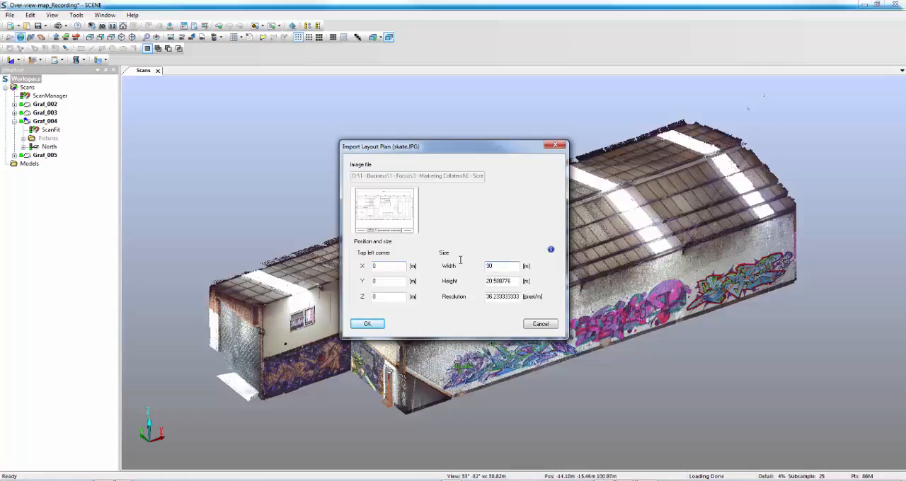
pyautogui.click(367, 324)
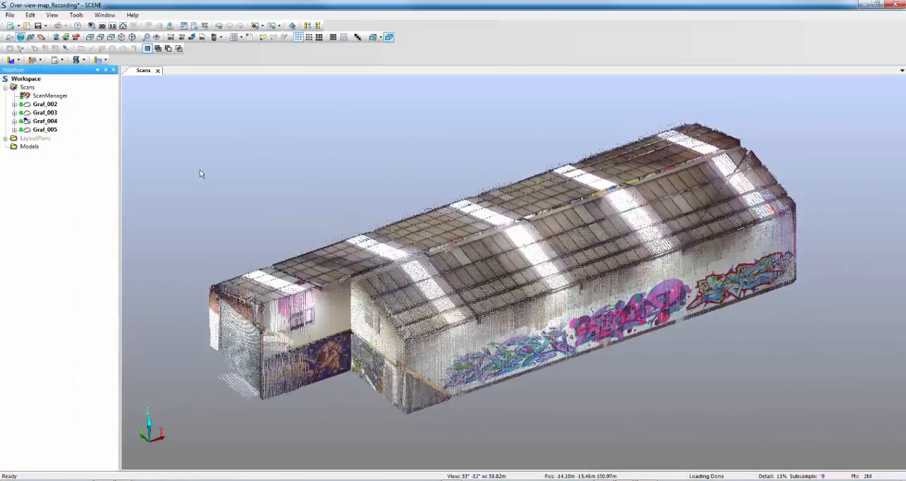
# Step: Fit all objects in the 3D view and select the imported skate layout plan for manipulation
pyautogui.rightClick(217, 171)
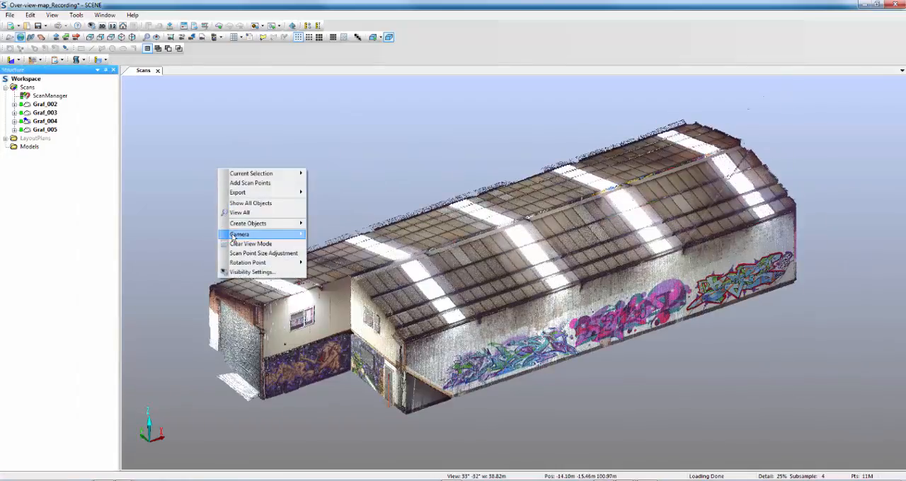
pyautogui.click(241, 213)
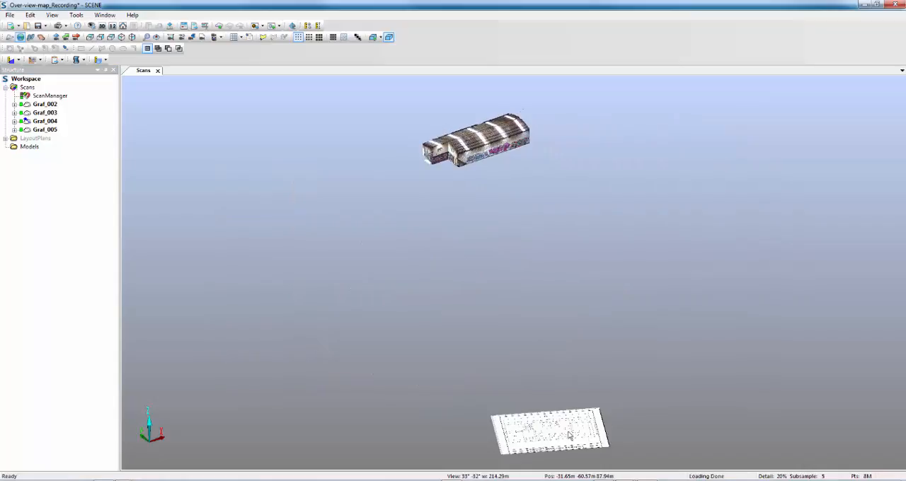
pyautogui.click(577, 434)
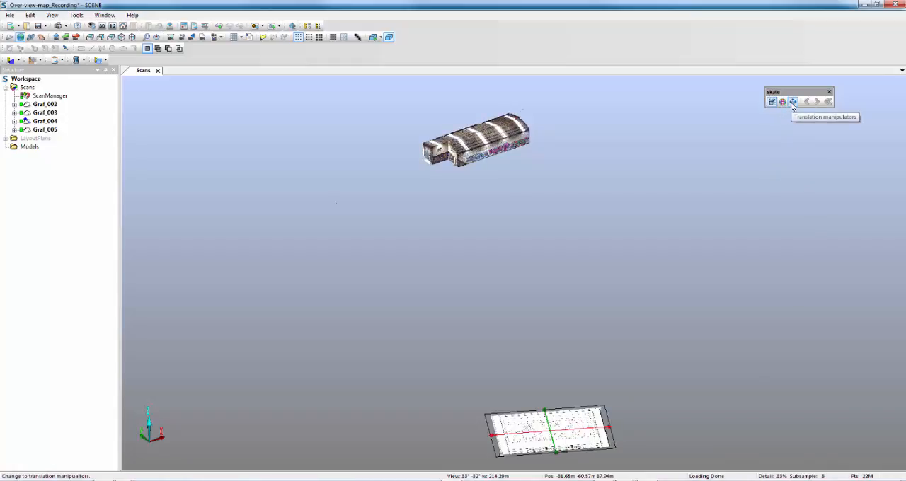
# Step: Move the skate layout plan with the translation manipulators up to the base of the building scans
pyautogui.moveTo(597, 286); pyautogui.dragTo(587, 271)
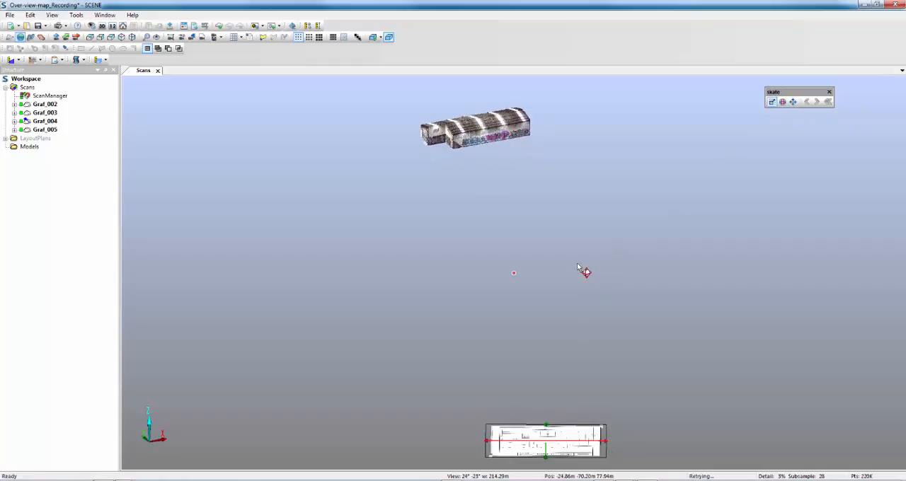
pyautogui.click(794, 103)
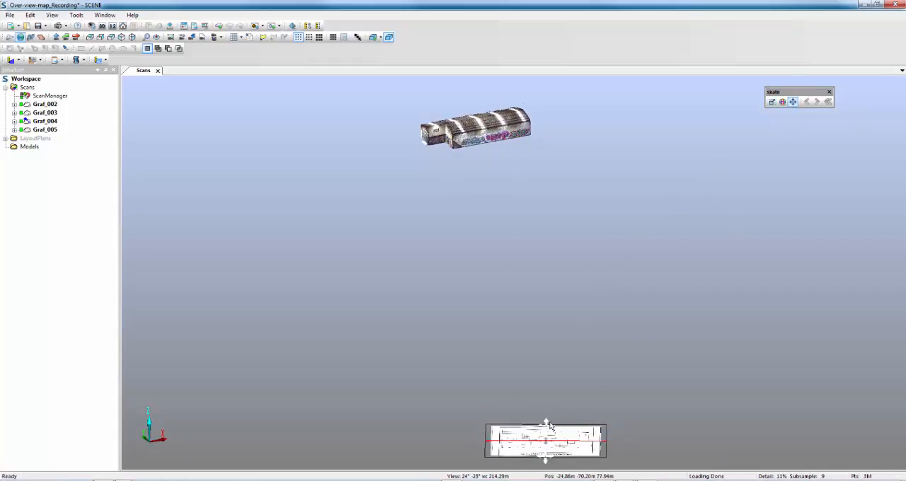
pyautogui.moveTo(547, 424); pyautogui.dragTo(486, 136)
pyautogui.moveTo(538, 255); pyautogui.dragTo(501, 113)
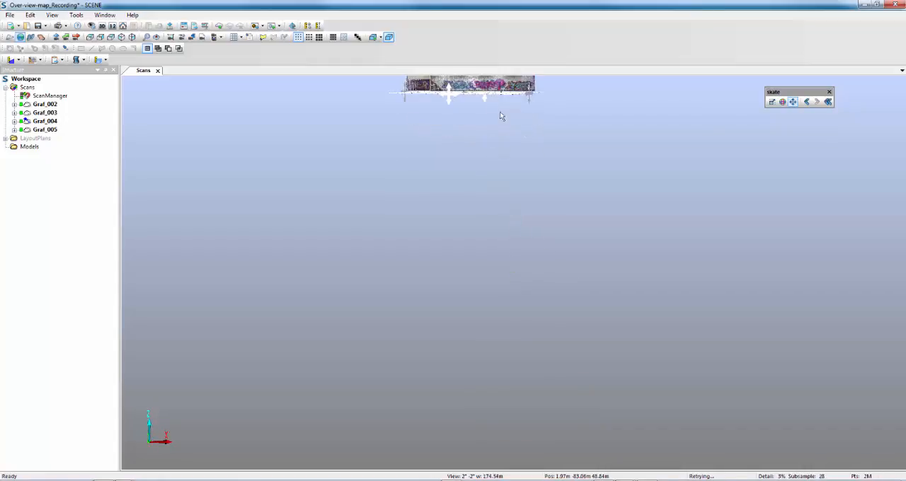
pyautogui.moveTo(511, 130); pyautogui.dragTo(521, 266, button='middle')
pyautogui.scroll(4, 434, 208)
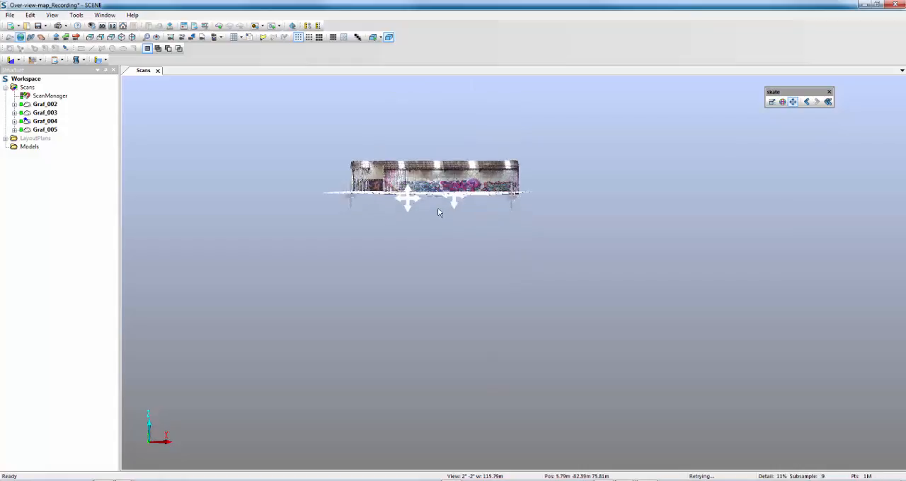
pyautogui.scroll(3, 430, 185)
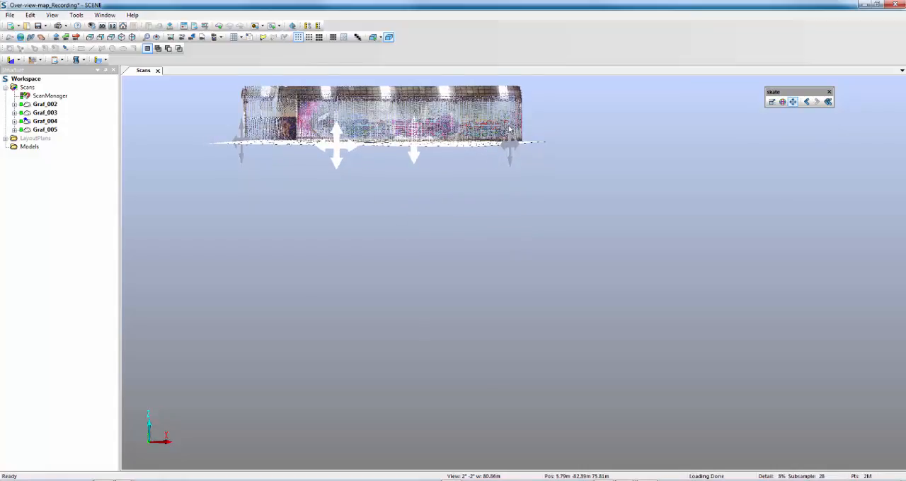
# Step: Rotate the layout plan about the vertical axis in the top view until its walls run roughly parallel to the building
pyautogui.click(90, 37)
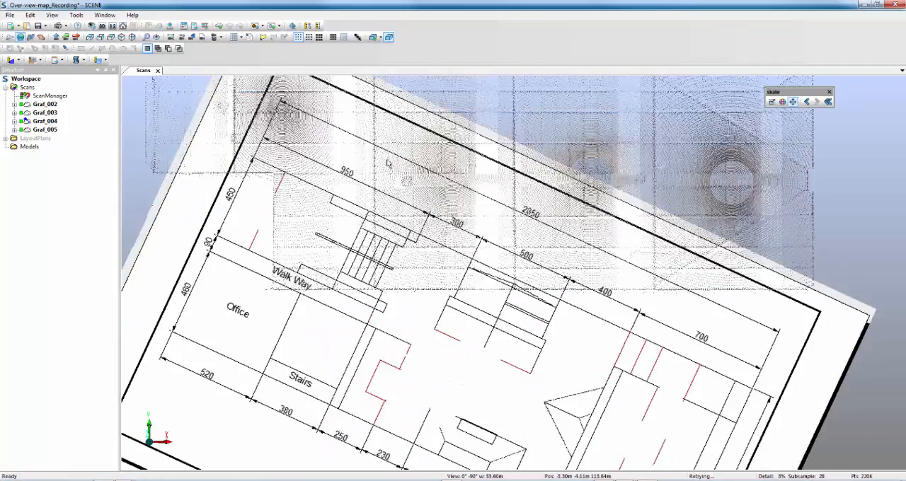
pyautogui.click(789, 105)
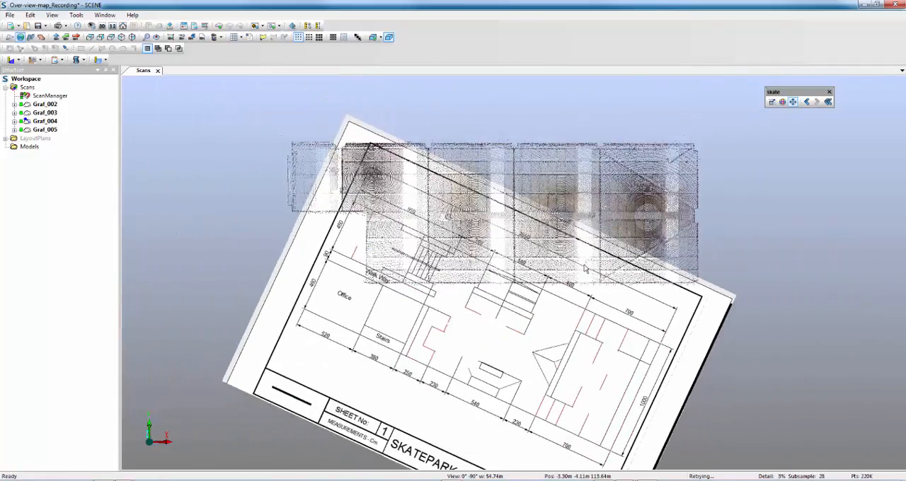
pyautogui.click(782, 102)
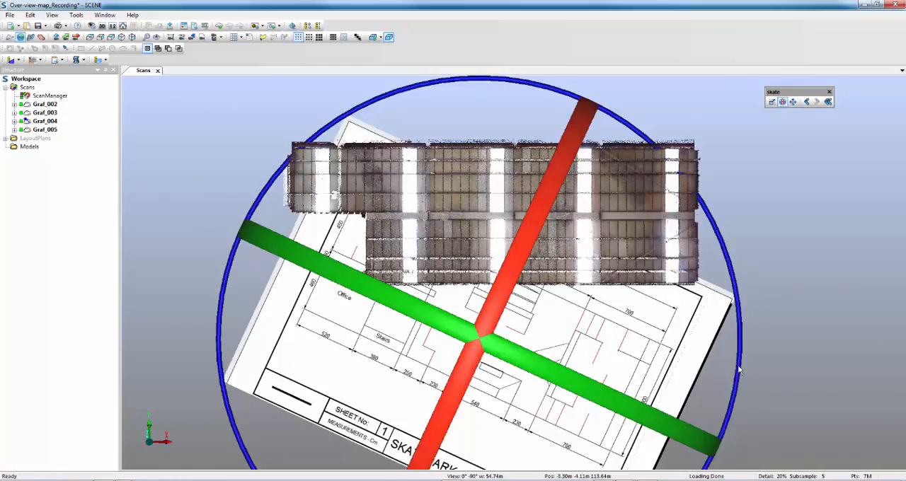
pyautogui.moveTo(739, 369); pyautogui.dragTo(732, 252)
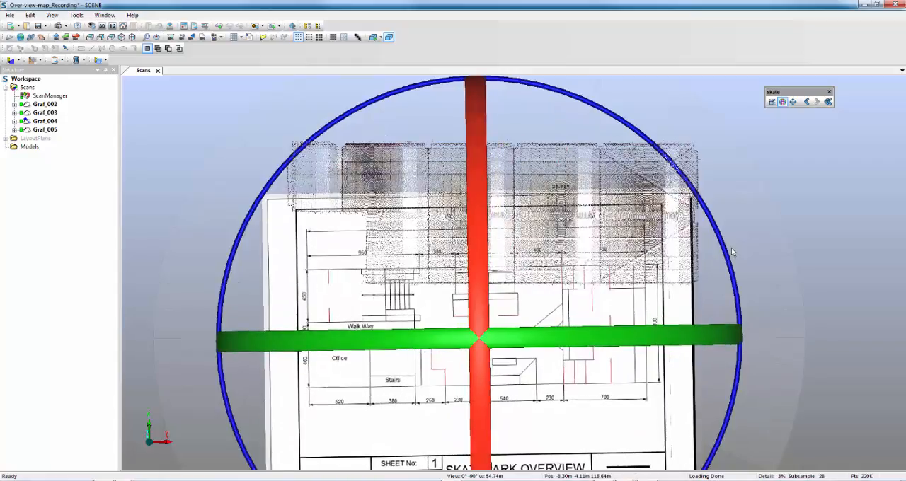
# Step: Move the layout plan over the building scans in the top view and fine-tune its rotation to square it with the walls
pyautogui.click(793, 101)
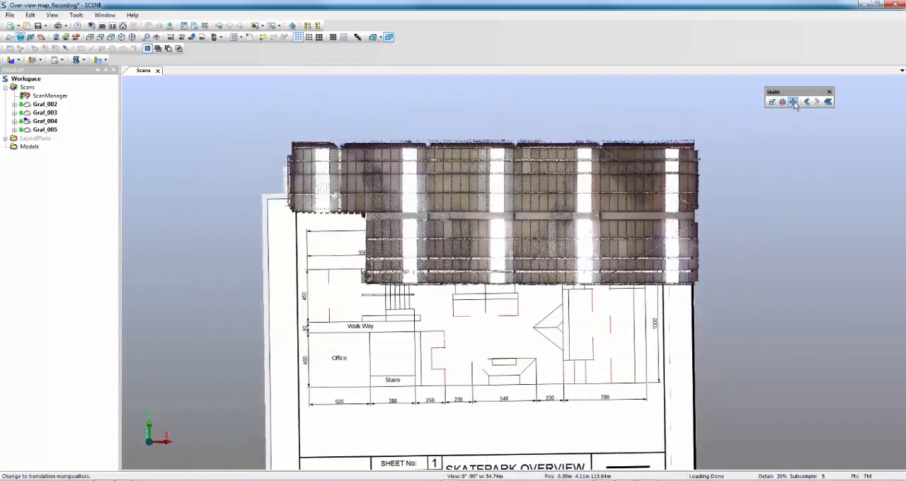
pyautogui.click(793, 101)
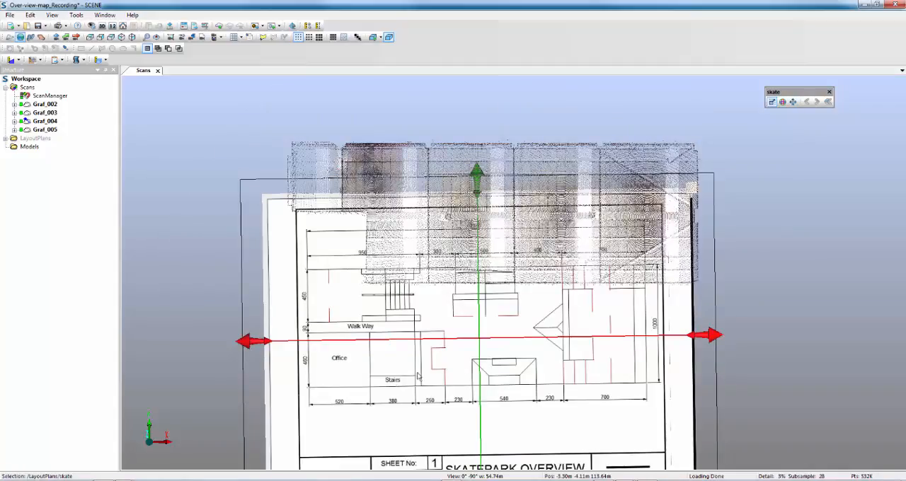
pyautogui.click(796, 104)
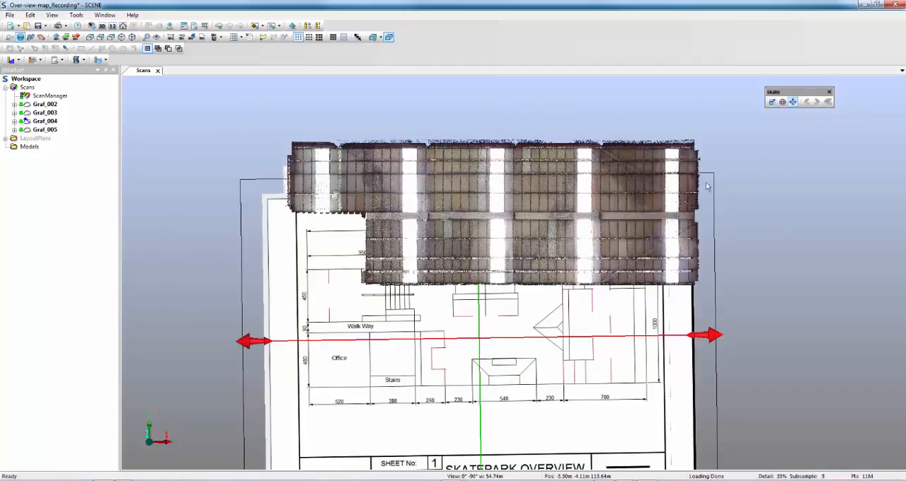
pyautogui.moveTo(476, 343); pyautogui.dragTo(538, 221)
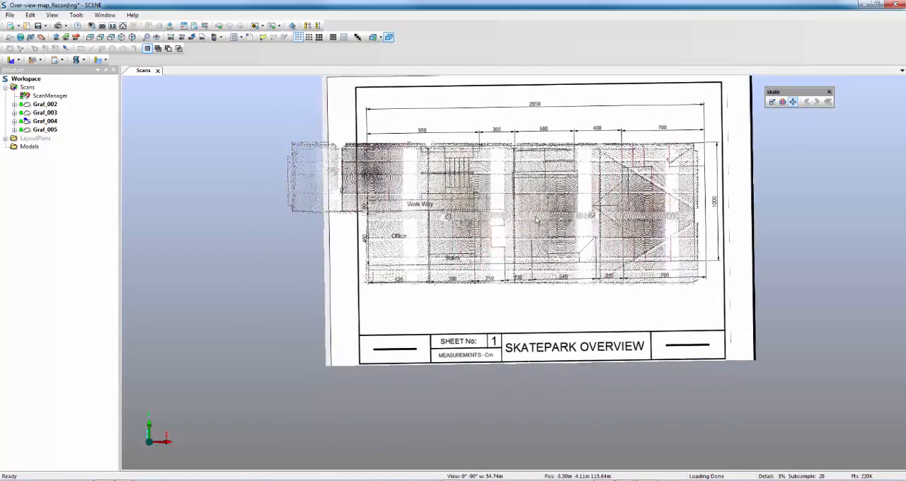
pyautogui.click(782, 102)
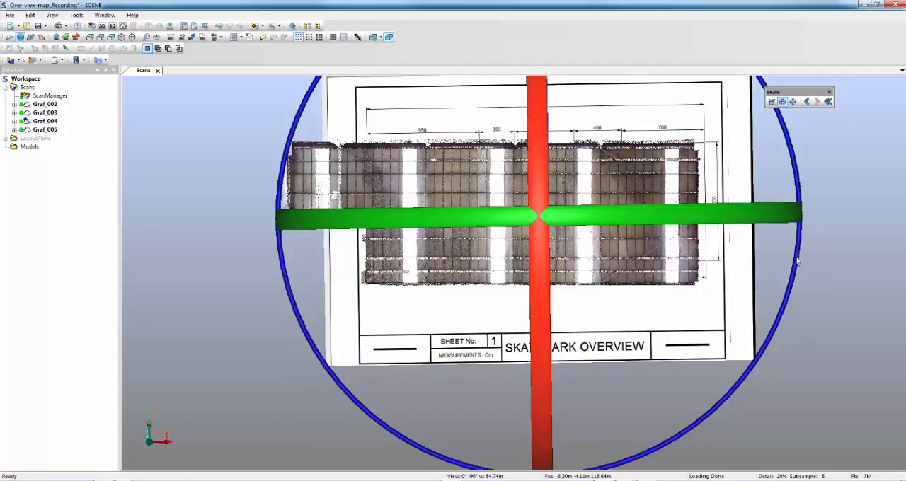
pyautogui.moveTo(796, 259); pyautogui.dragTo(789, 265)
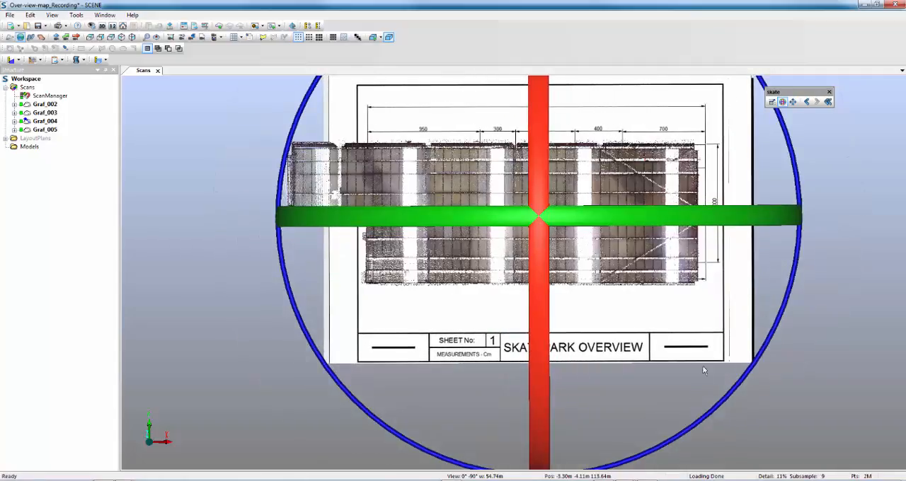
# Step: Stretch the layout plan in width and height until its drawn outline matches the building scans' extents, and deselect it
pyautogui.click(438, 295)
pyautogui.moveTo(317, 224); pyautogui.dragTo(120, 207)
pyautogui.moveTo(130, 212); pyautogui.dragTo(187, 214)
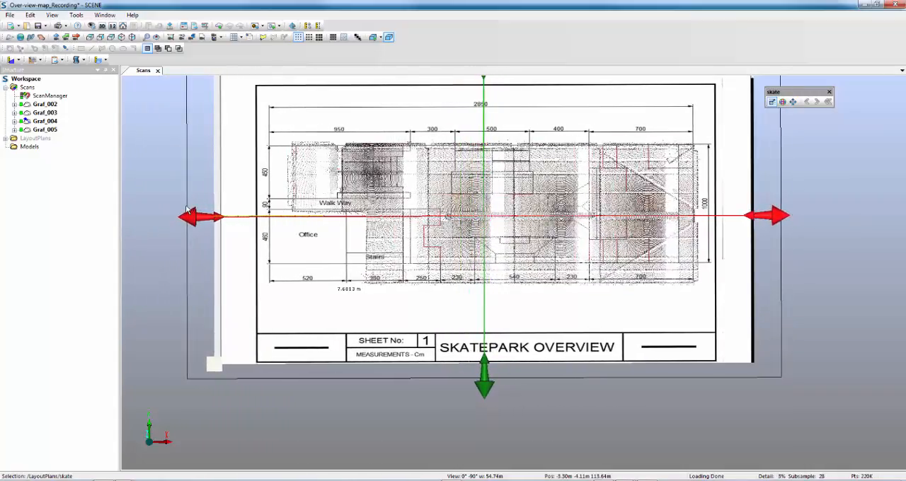
pyautogui.moveTo(484, 394); pyautogui.dragTo(478, 423)
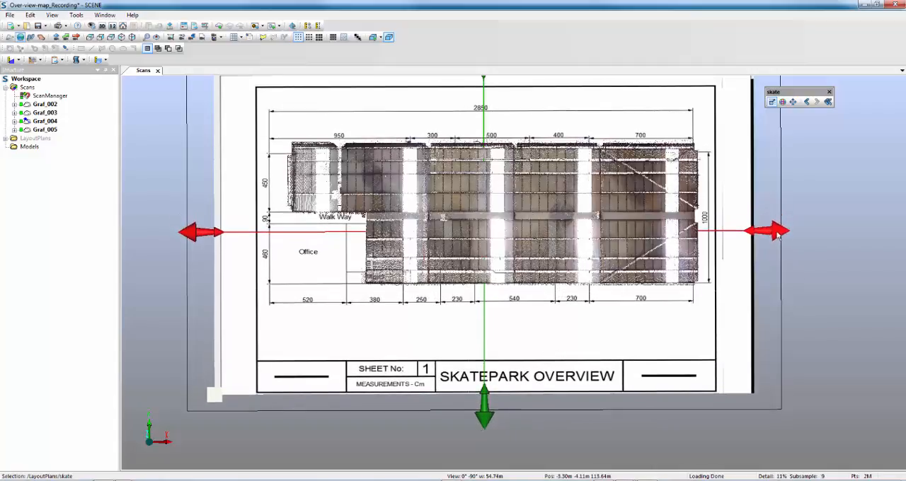
pyautogui.moveTo(775, 231); pyautogui.dragTo(783, 231)
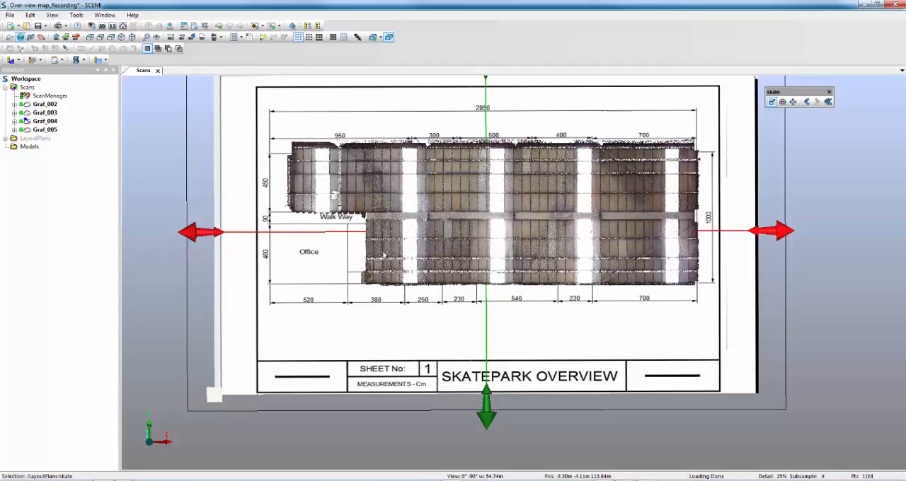
pyautogui.click(625, 443)
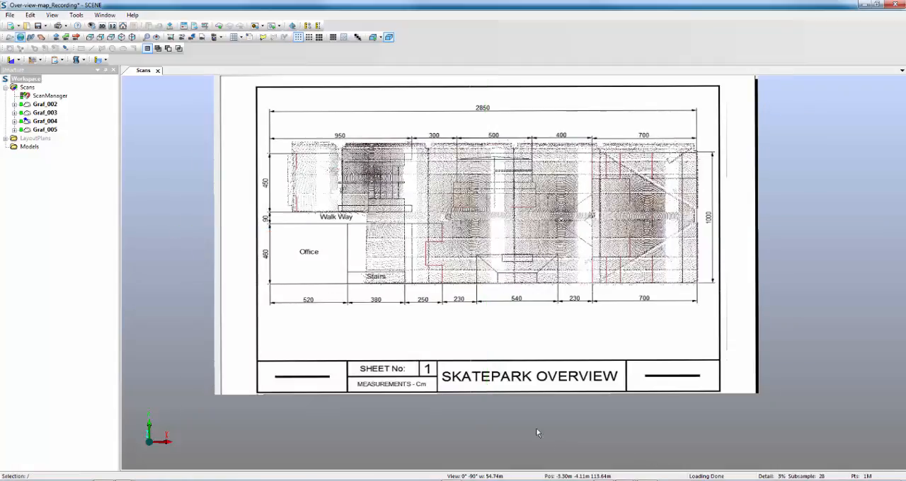
# Step: Save the pending changes and create the project point cloud with duplicate-point elimination, homogenized point density and color balancing
pyautogui.moveTo(496, 433); pyautogui.dragTo(569, 303)
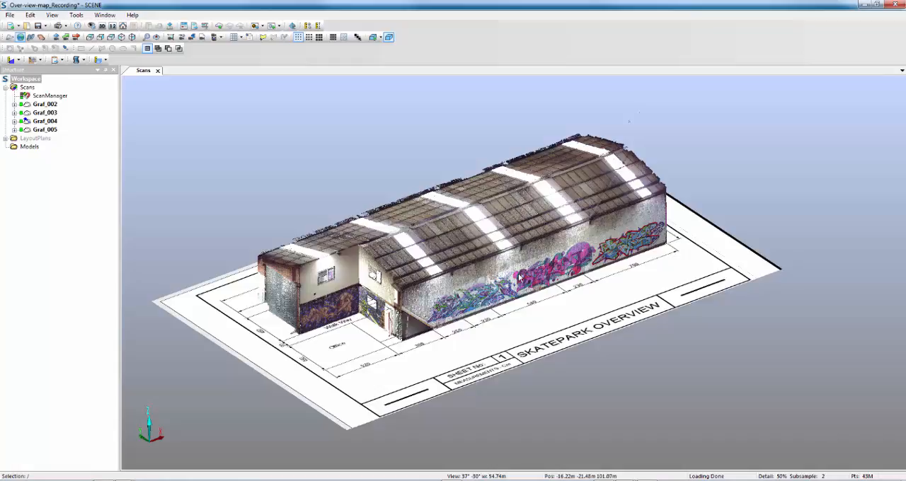
pyautogui.click(219, 26)
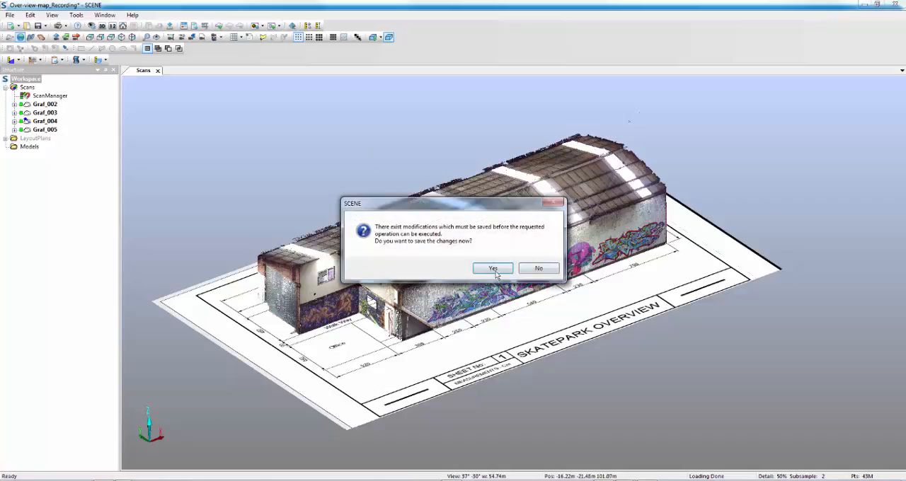
pyautogui.click(493, 269)
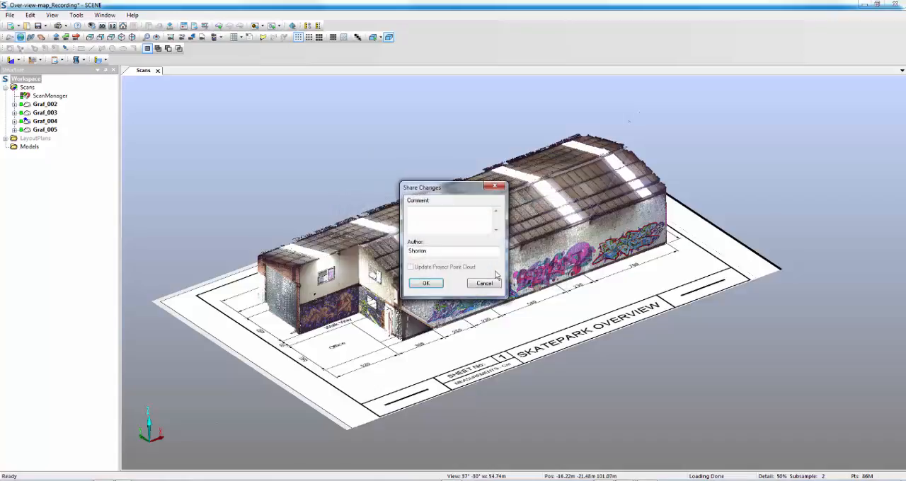
pyautogui.click(427, 285)
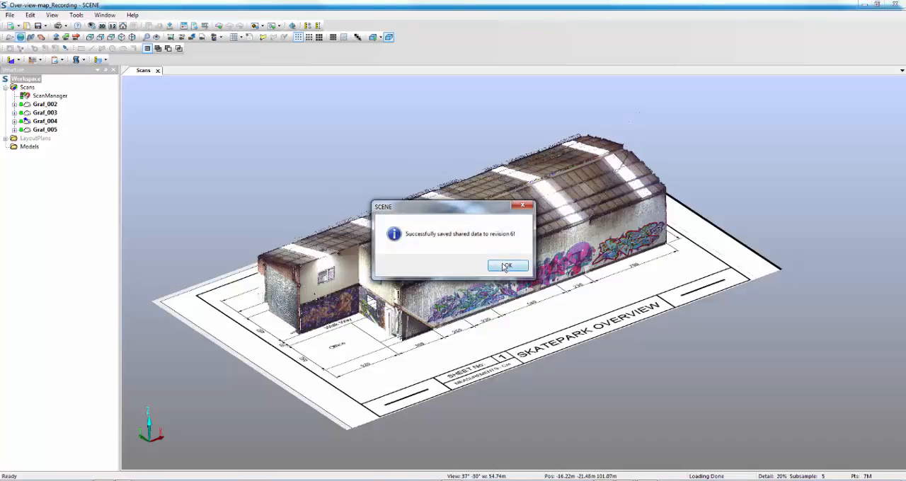
pyautogui.click(505, 267)
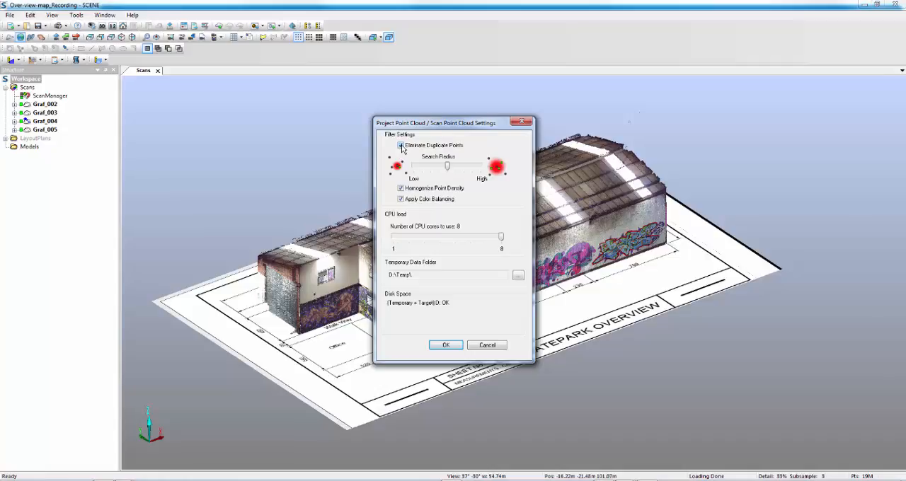
pyautogui.click(446, 345)
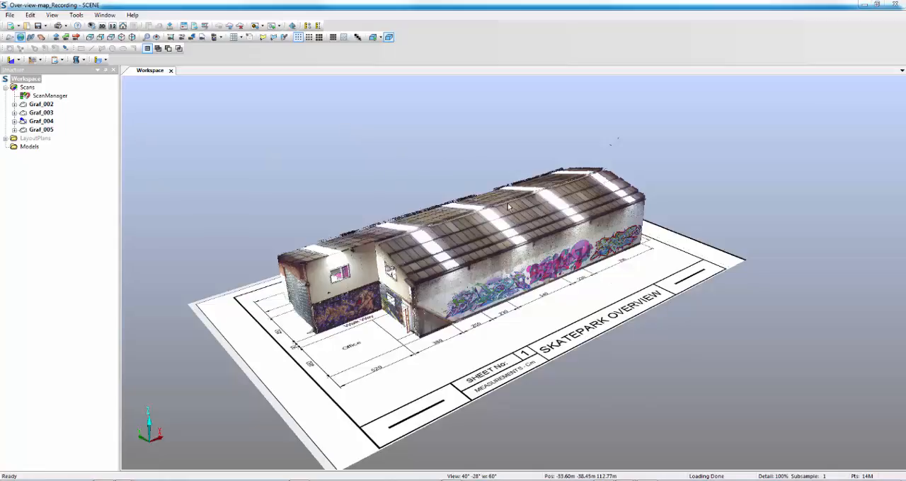
# Step: Create a clipping box on the building and enlarge it along both horizontal axes in the top view
pyautogui.click(373, 37)
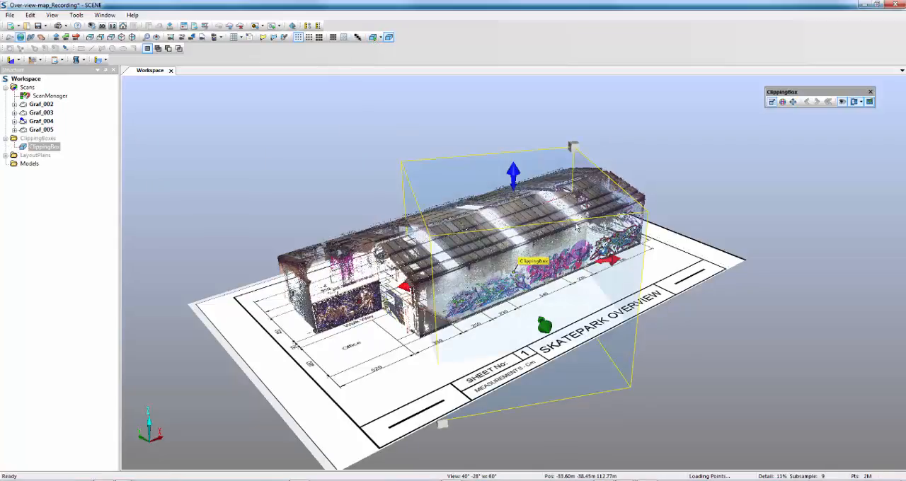
pyautogui.click(90, 37)
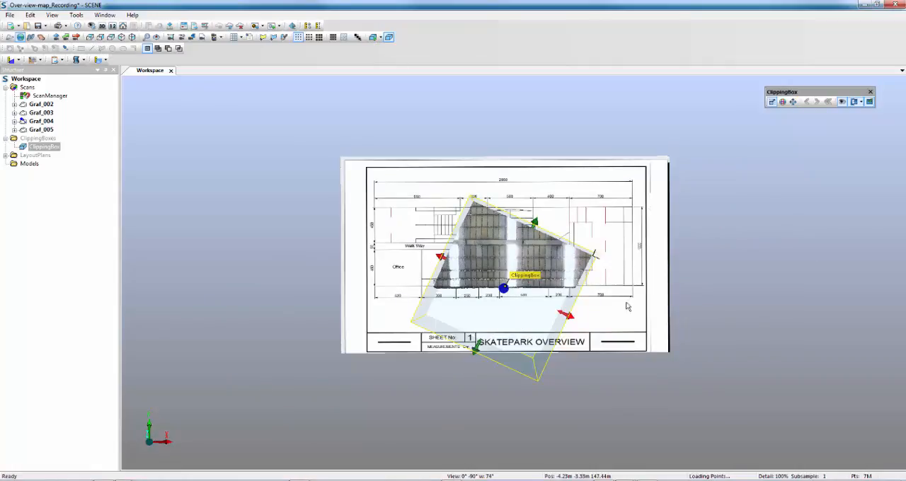
pyautogui.moveTo(574, 320); pyautogui.dragTo(612, 336)
pyautogui.moveTo(566, 228); pyautogui.dragTo(593, 170)
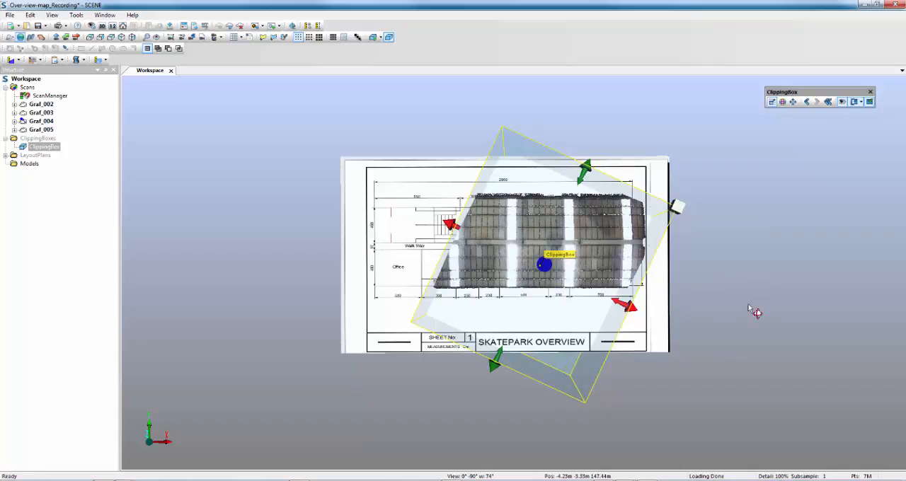
# Step: Switch the 3D view's camera to orthographic and fit the whole layout plan and clipping box in view
pyautogui.click(724, 380)
pyautogui.rightClick(729, 382)
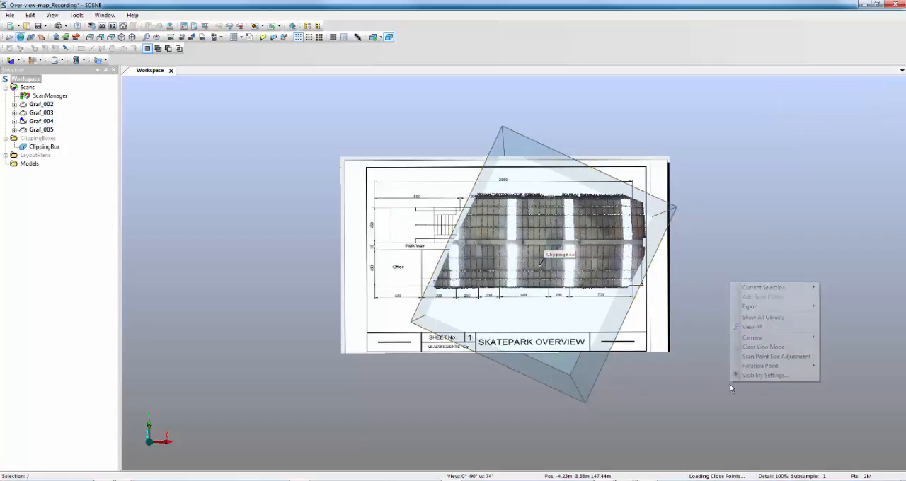
pyautogui.moveTo(768, 338)
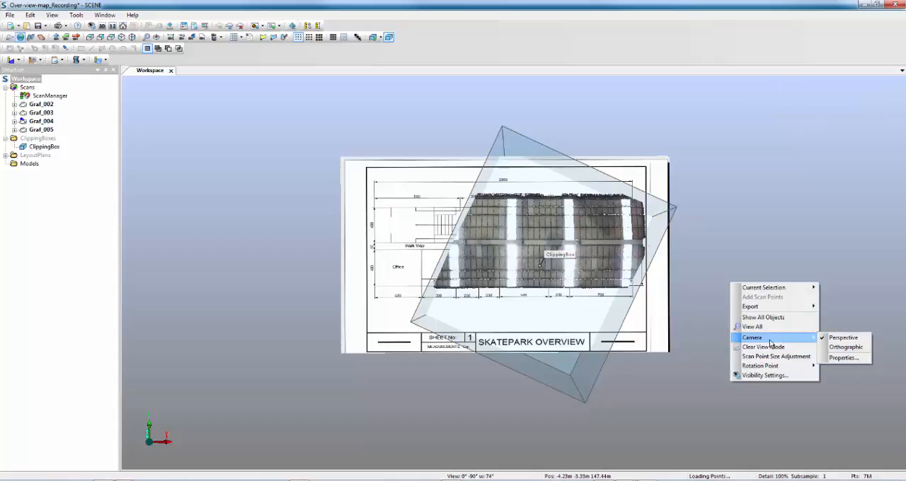
pyautogui.click(847, 349)
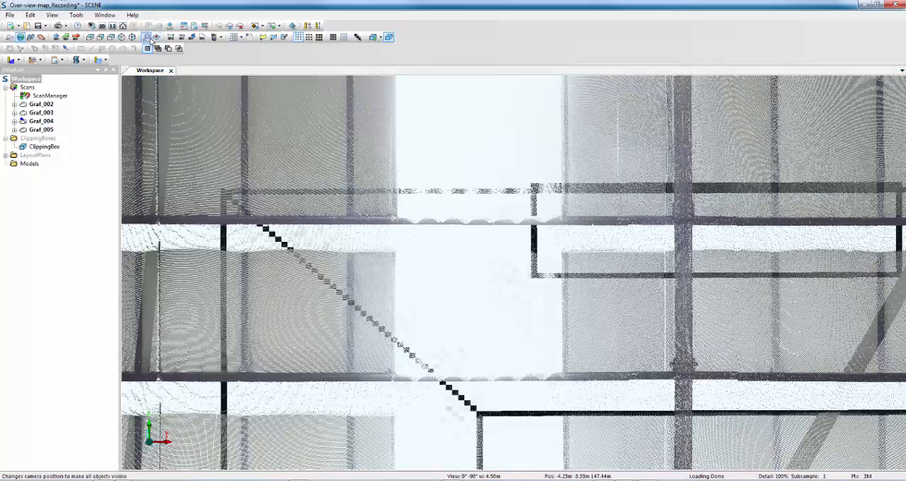
pyautogui.click(147, 38)
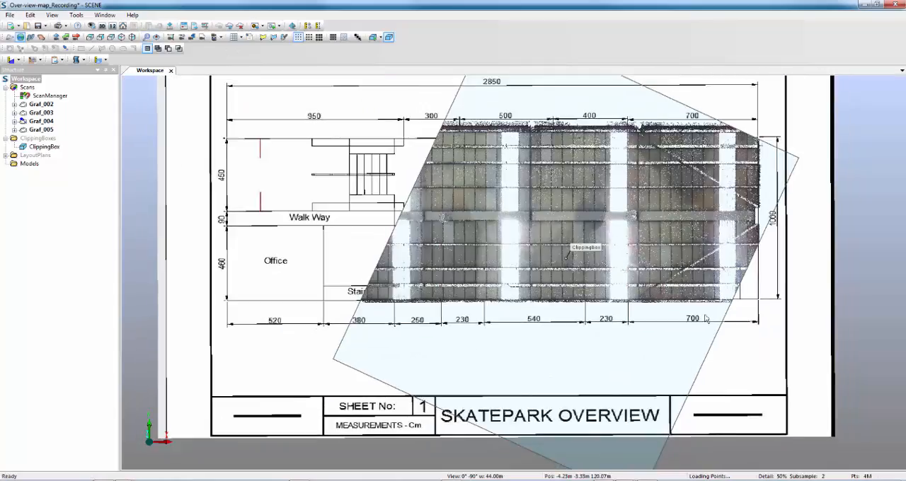
pyautogui.scroll(-1, 606, 380)
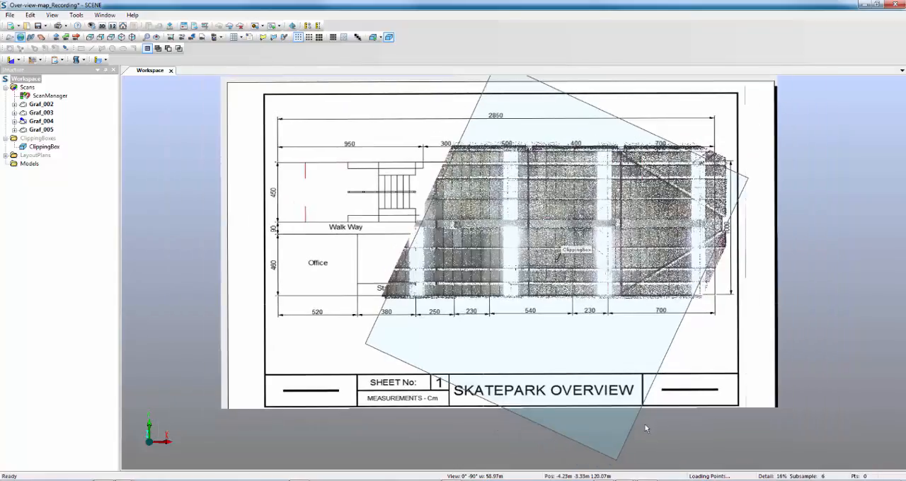
pyautogui.scroll(-1, 630, 421)
# Step: Rotate the clipping box about its vertical axis until its edges run parallel to the layout plan's borders, and deselect it
pyautogui.click(620, 411)
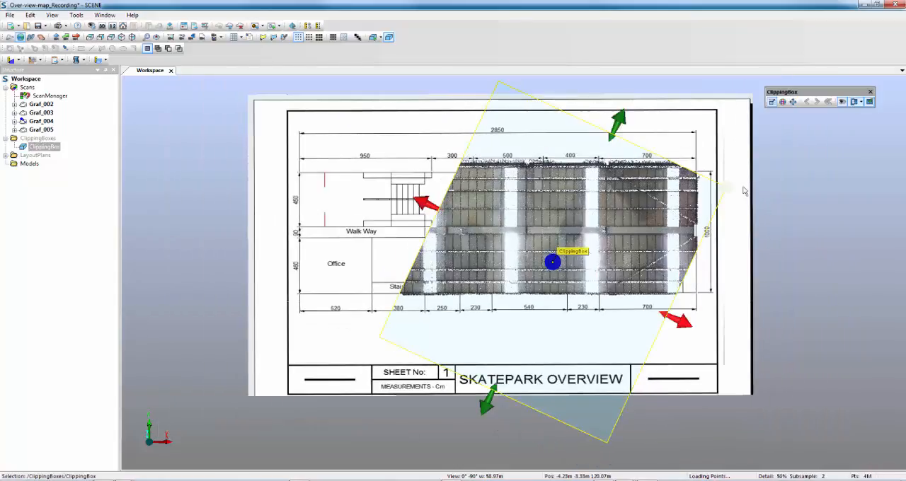
pyautogui.click(783, 101)
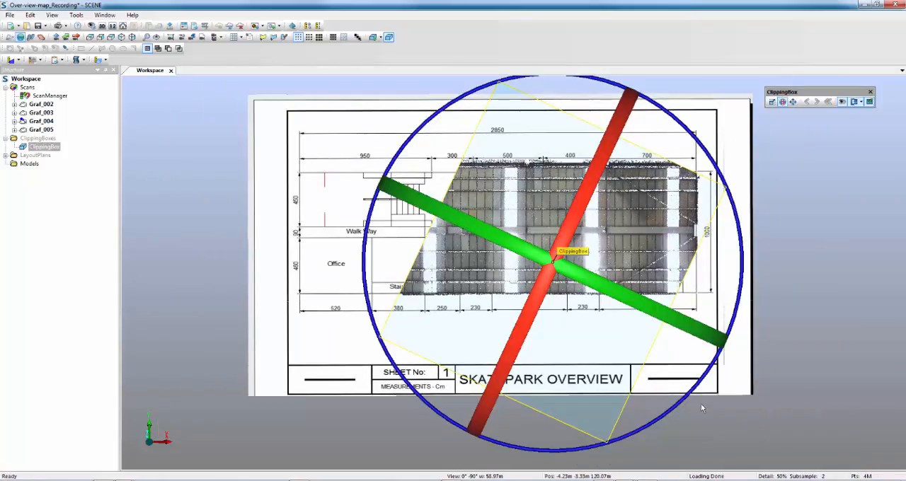
pyautogui.moveTo(682, 405); pyautogui.dragTo(712, 331)
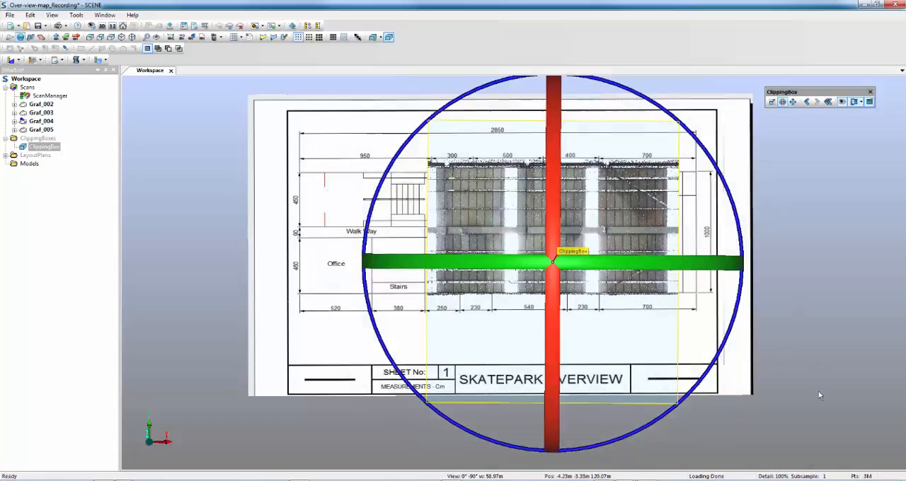
pyautogui.click(795, 405)
# Step: Extend the clipping box at both ends along the building's length so that it encloses the whole scanned hall
pyautogui.click(676, 396)
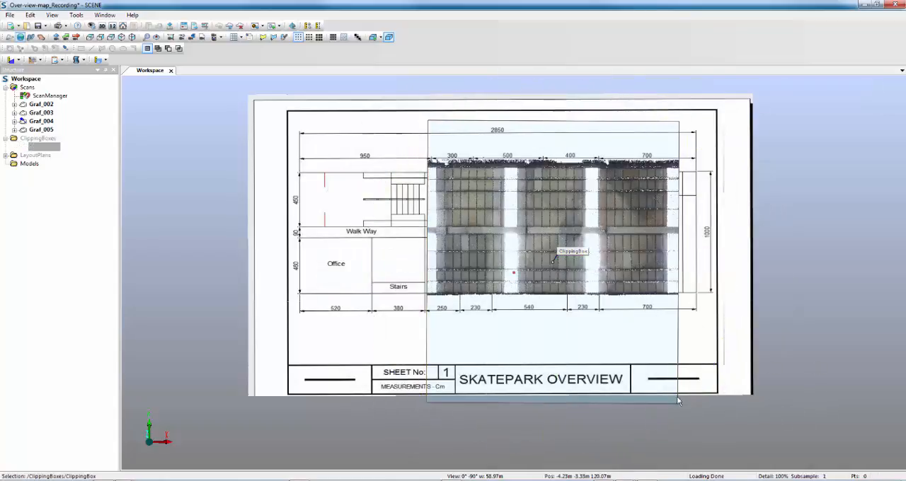
pyautogui.moveTo(697, 264); pyautogui.dragTo(719, 263)
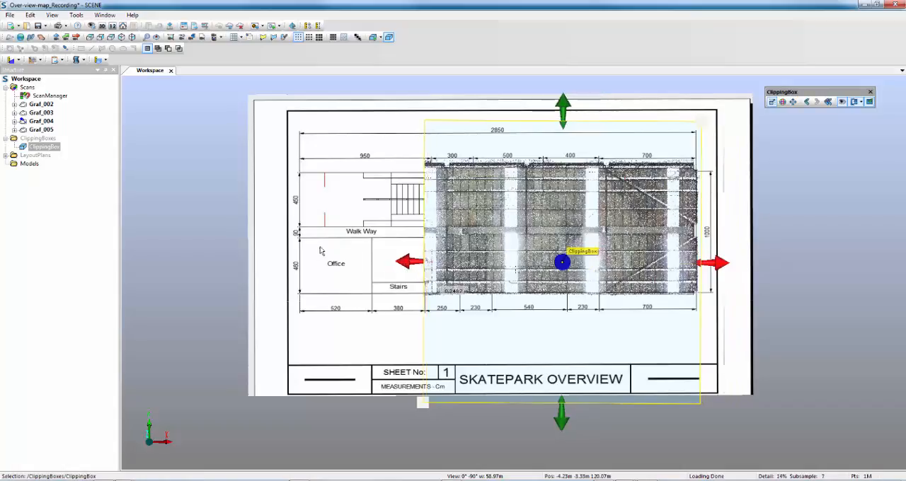
pyautogui.moveTo(408, 264); pyautogui.dragTo(293, 256)
# Step: Lower the clipping box's top face to cut off the roof, raise its underside towards the floor plan, and deselect it
pyautogui.moveTo(409, 439); pyautogui.dragTo(442, 253)
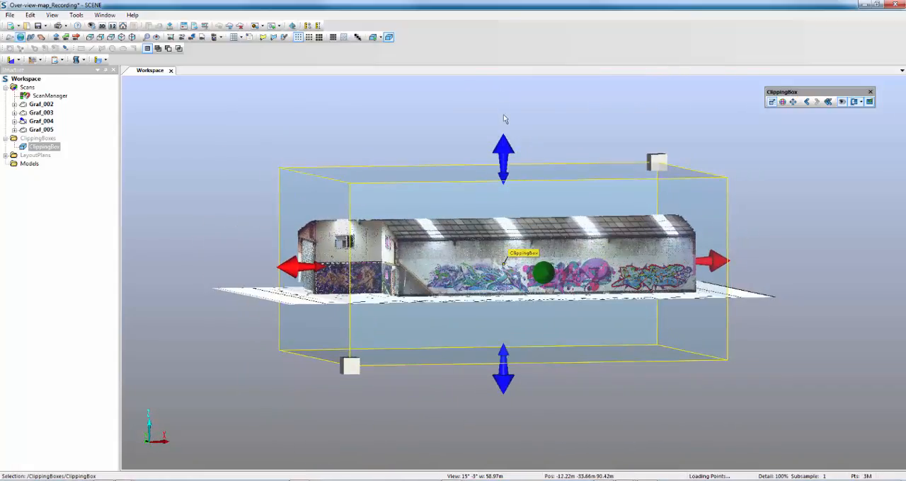
pyautogui.moveTo(507, 150); pyautogui.dragTo(525, 239)
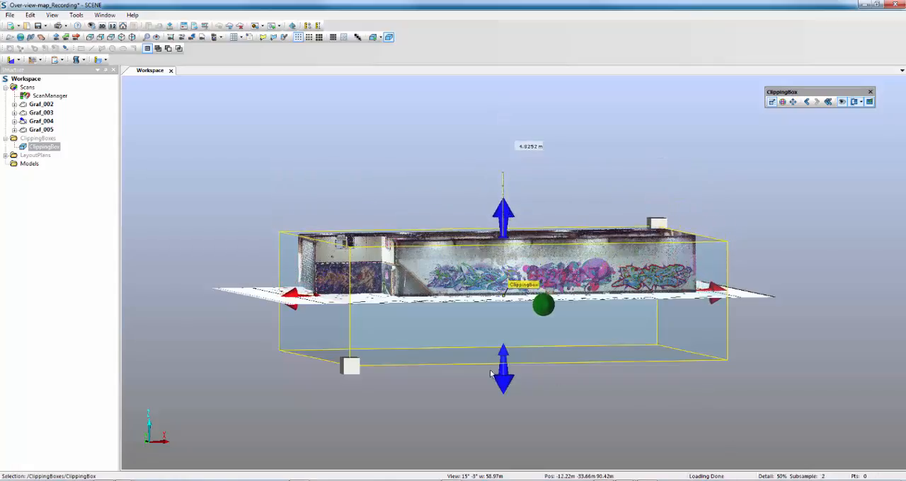
pyautogui.moveTo(572, 415); pyautogui.dragTo(698, 429)
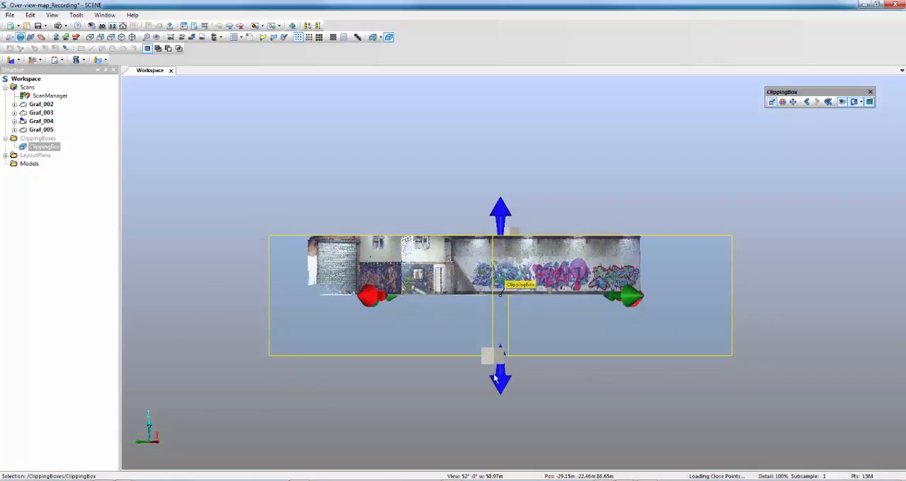
pyautogui.moveTo(495, 379); pyautogui.dragTo(501, 296)
pyautogui.moveTo(725, 364); pyautogui.dragTo(700, 469)
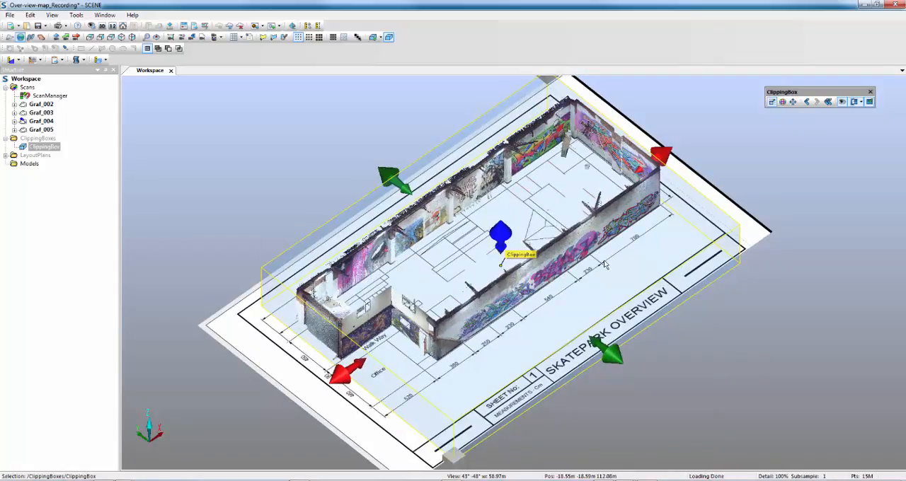
pyautogui.click(756, 396)
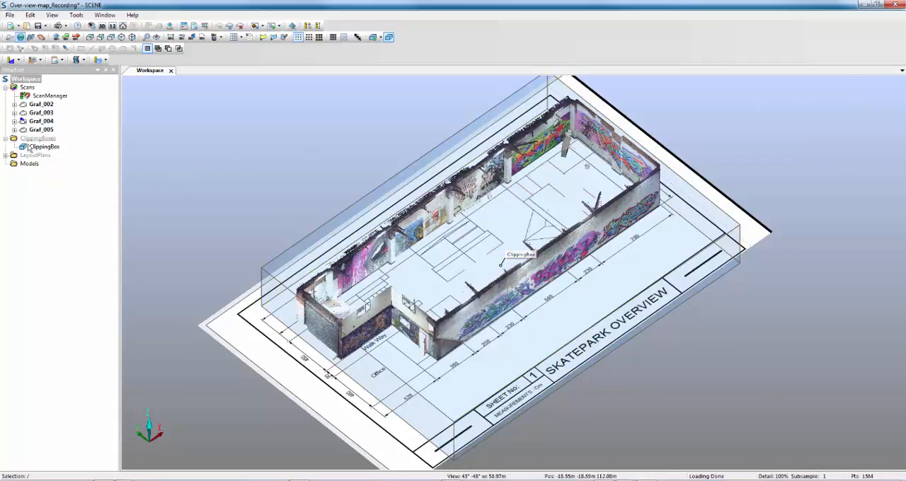
# Step: Start creating WebShare Cloud data for the project, sharing the pending changes without a comment
pyautogui.click(6, 156)
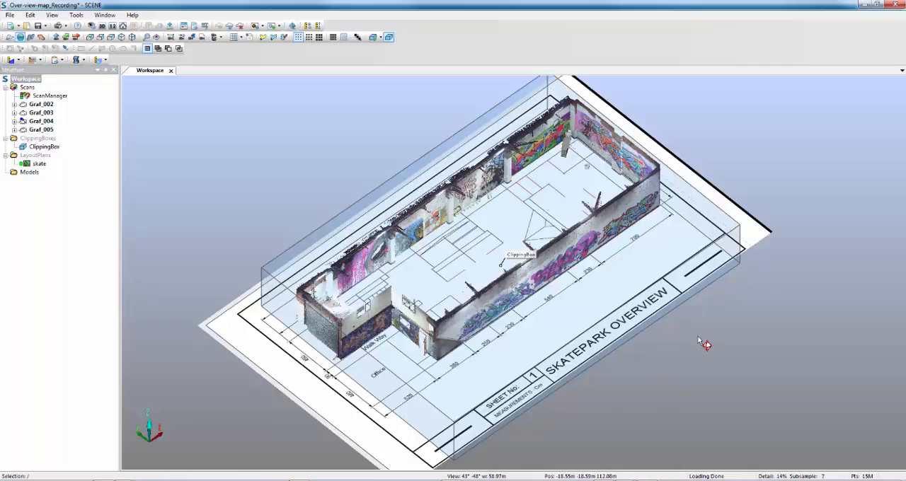
pyautogui.click(257, 27)
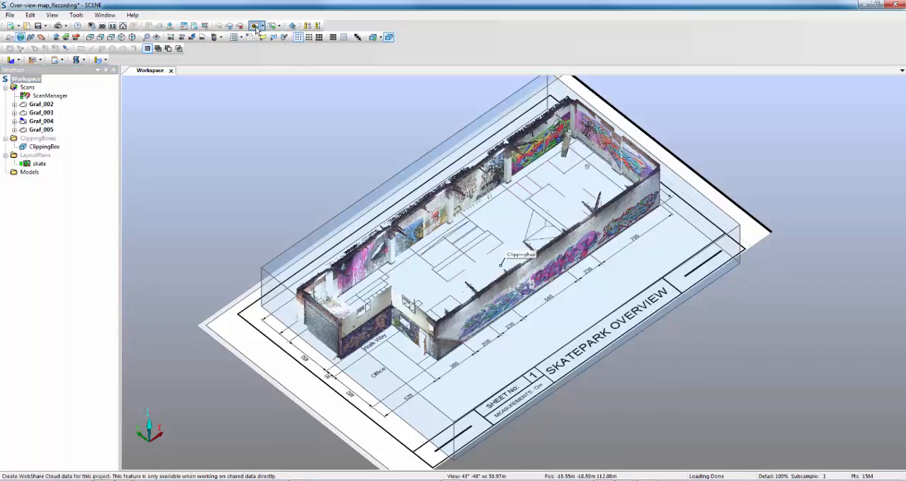
pyautogui.click(490, 268)
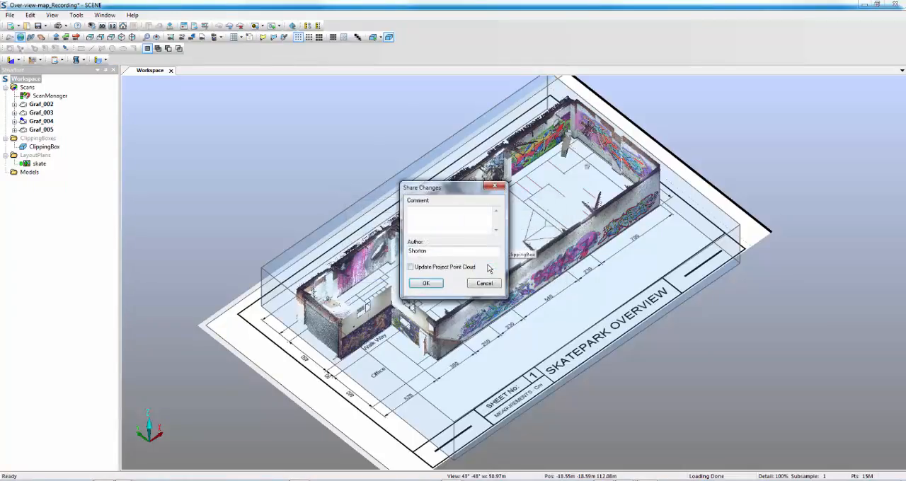
pyautogui.click(426, 284)
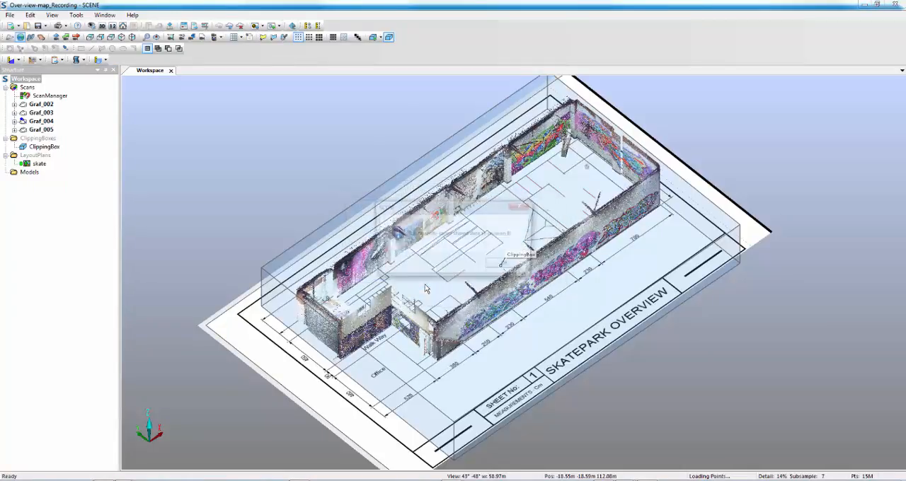
pyautogui.click(506, 271)
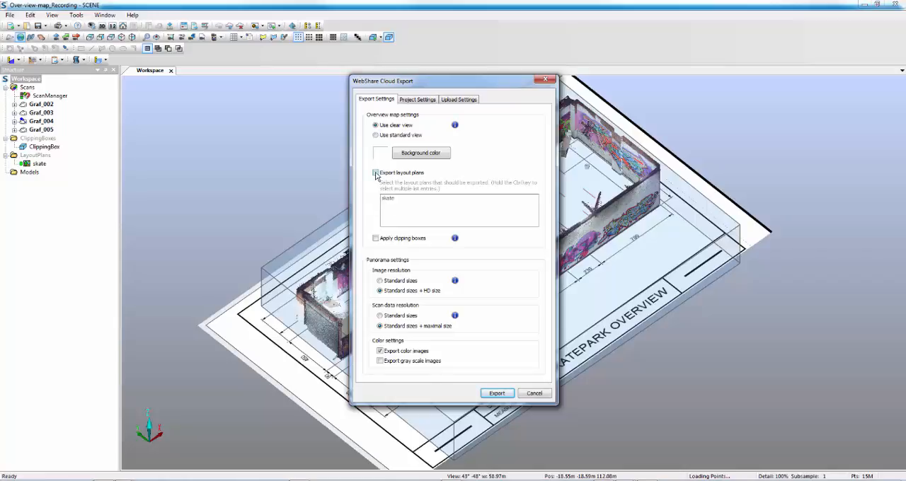
# Step: Set the export to include the skate layout plan, clipping boxes and gray scale images, make the project public, and open the upload settings
pyautogui.click(376, 174)
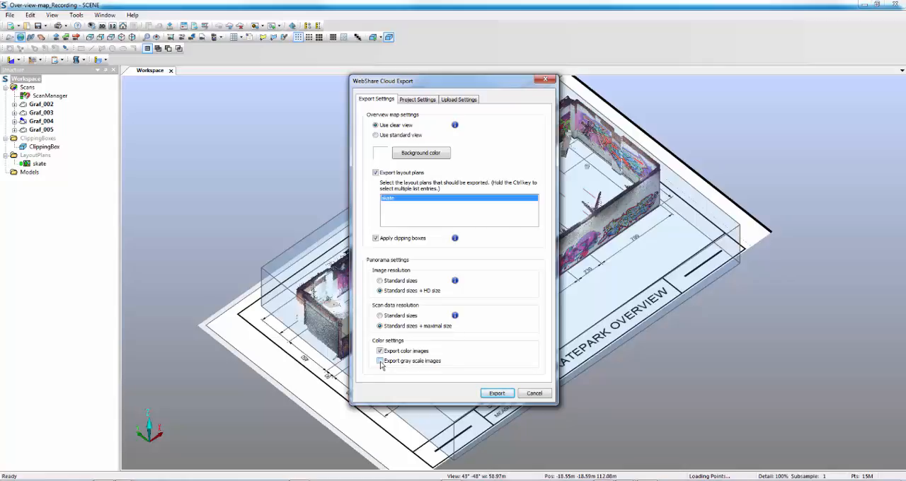
pyautogui.click(424, 101)
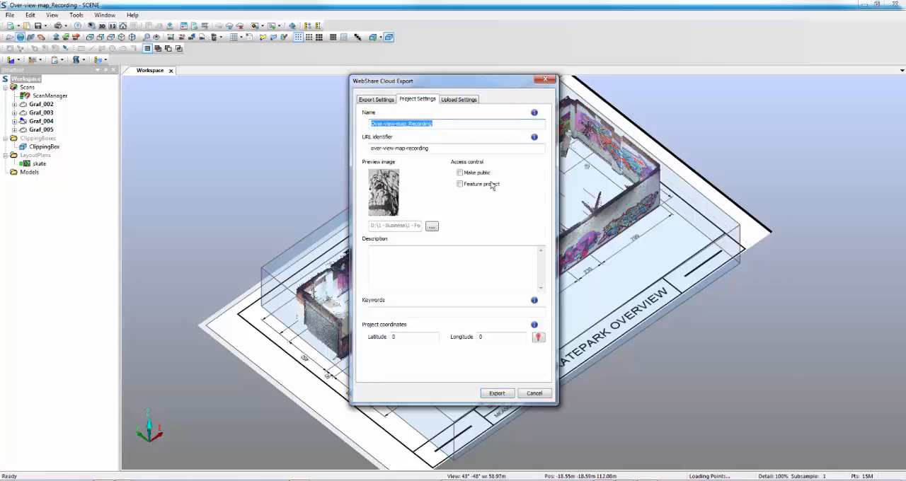
pyautogui.click(460, 174)
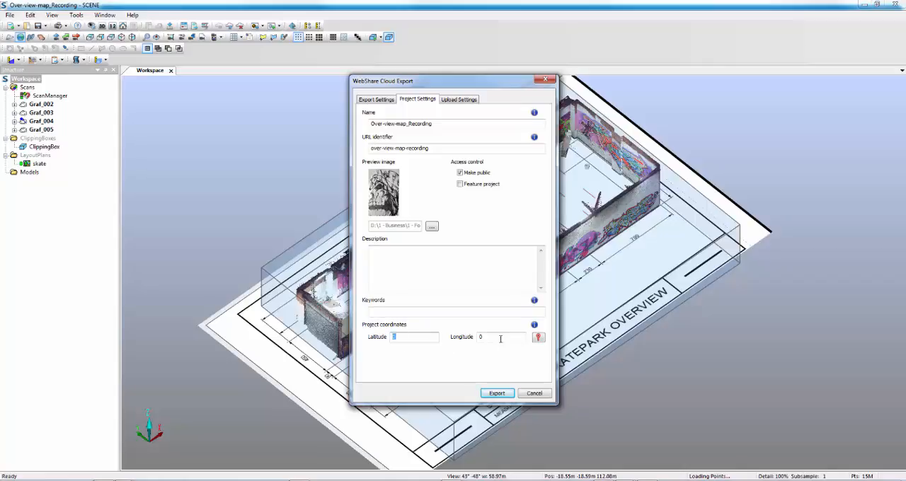
pyautogui.press('Tab')
pyautogui.hotkey('shift', 'Tab')
pyautogui.click(446, 101)
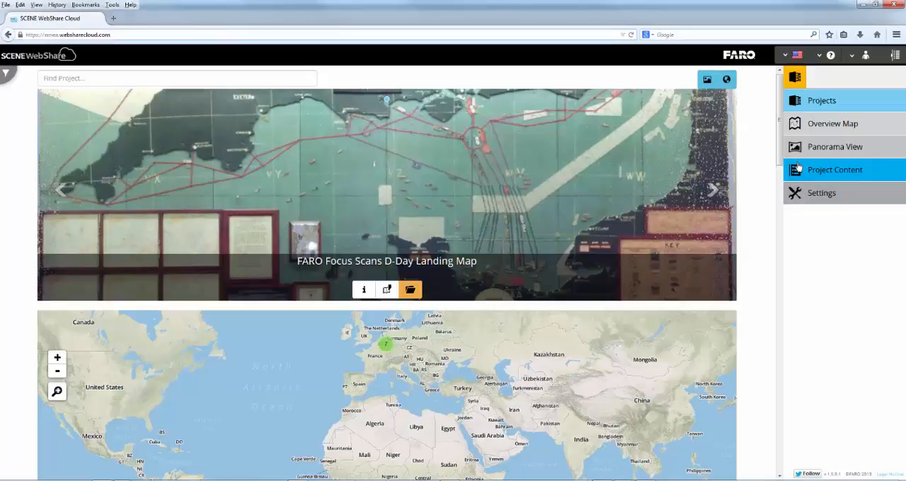
# Step: Switch to SCENE WebShare Cloud in the browser, open the Over-view-map_Recording project and overlay the skate layout plan on its overview map
pyautogui.moveTo(779, 152); pyautogui.dragTo(765, 330)
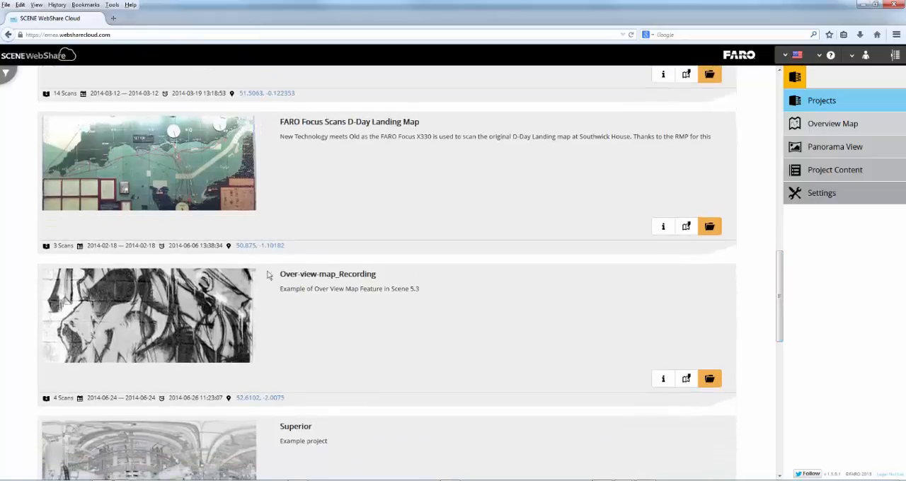
pyautogui.click(710, 380)
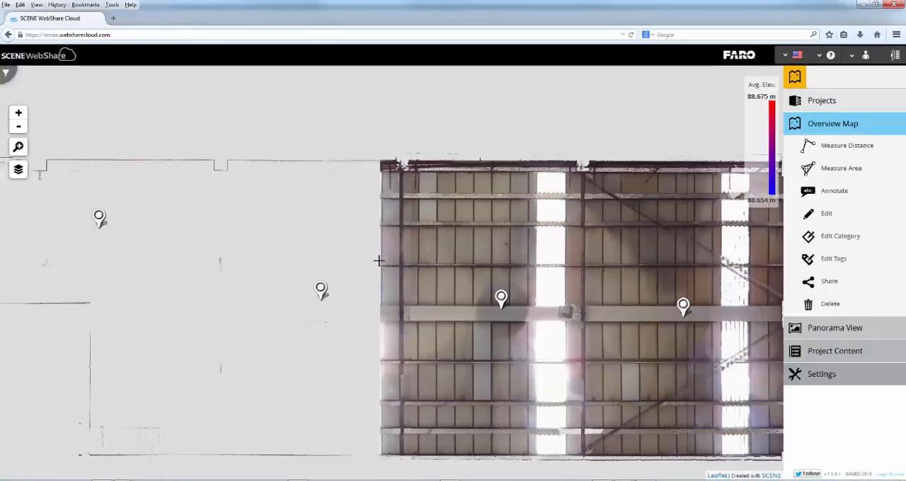
pyautogui.moveTo(21, 176)
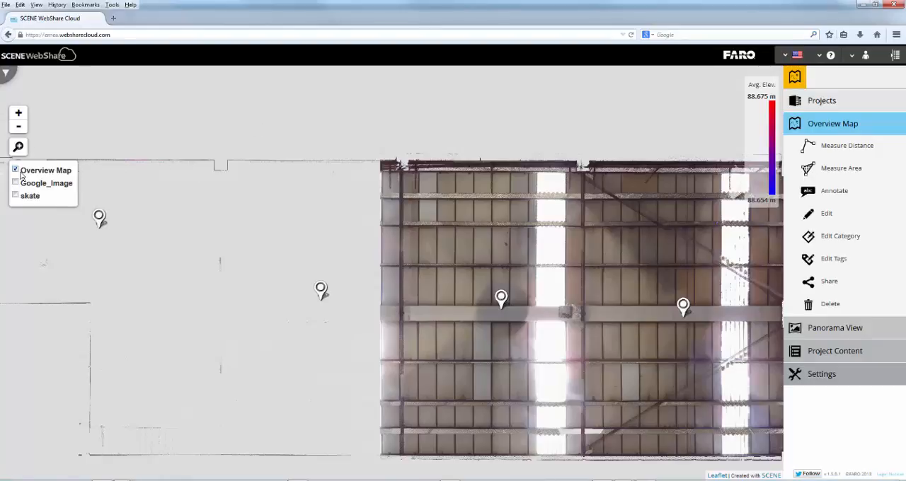
pyautogui.click(16, 196)
pyautogui.scroll(-4, 361, 256)
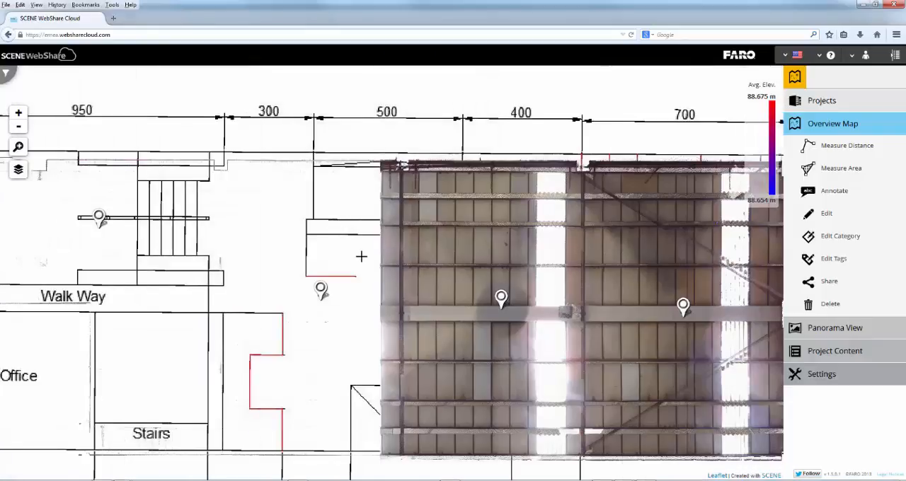
pyautogui.scroll(1, 361, 256)
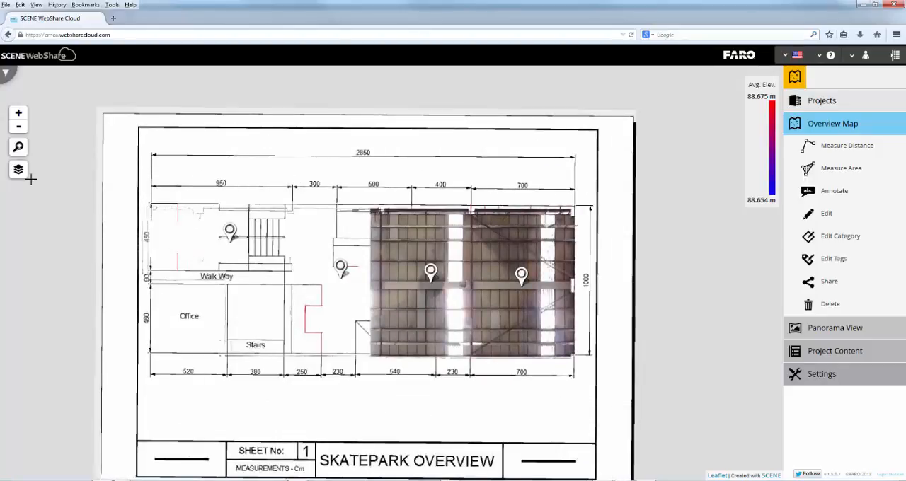
# Step: Replace the skate layer with the Google_Image layer on the overview map to view the building within its surroundings
pyautogui.moveTo(17, 172)
pyautogui.click(15, 196)
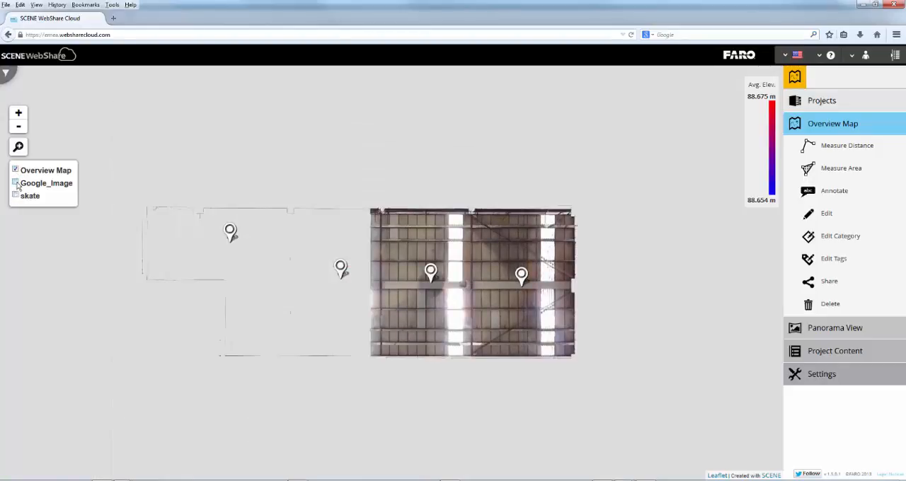
pyautogui.click(15, 183)
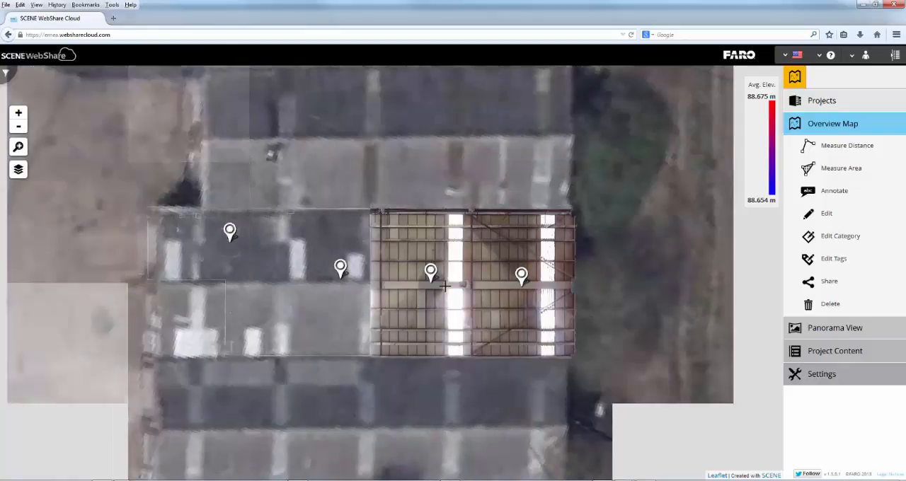
pyautogui.scroll(-3, 445, 286)
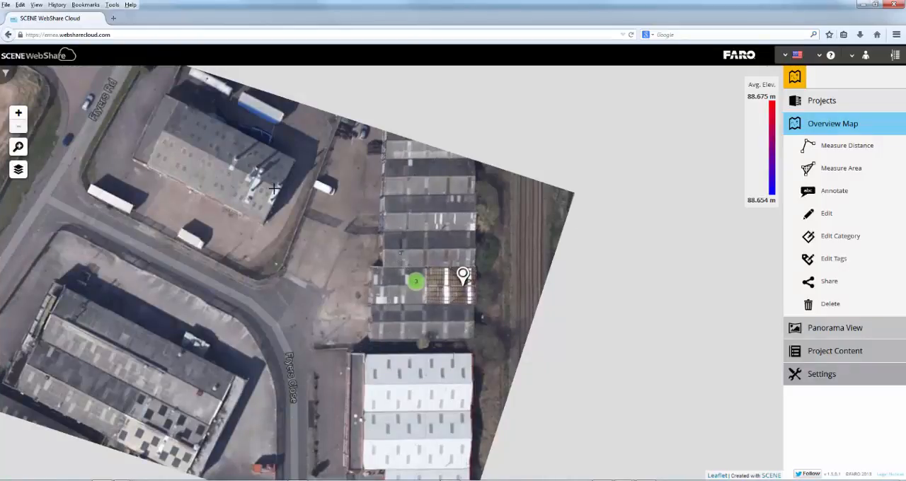
# Step: Hide the Google_Image layer and bring the building's individual scan positions back into view
pyautogui.moveTo(17, 167)
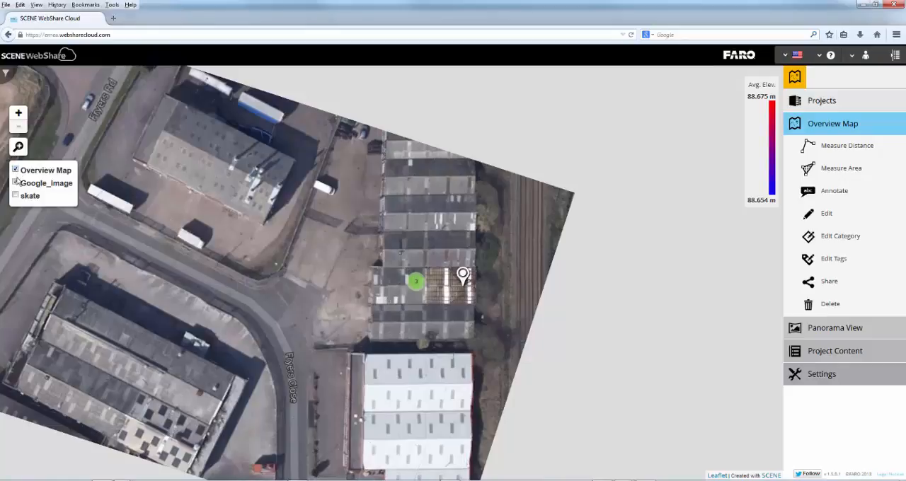
pyautogui.click(16, 183)
pyautogui.scroll(4, 464, 287)
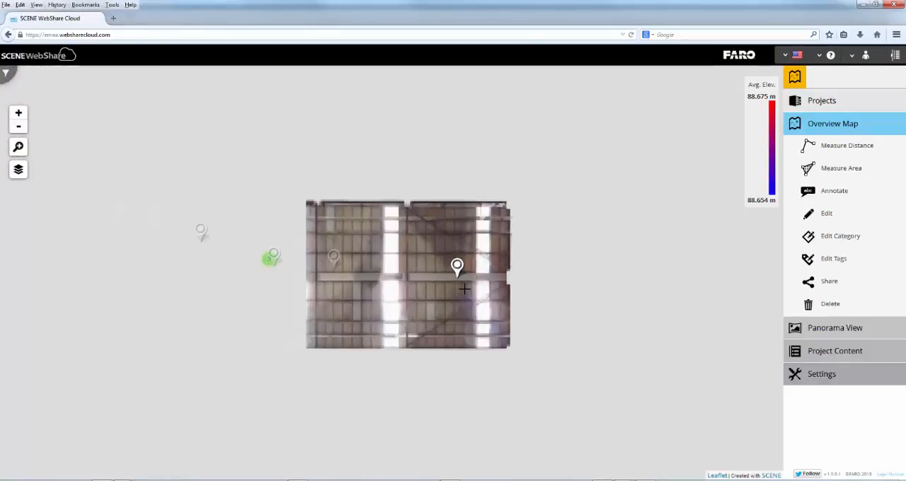
pyautogui.scroll(-2, 429, 256)
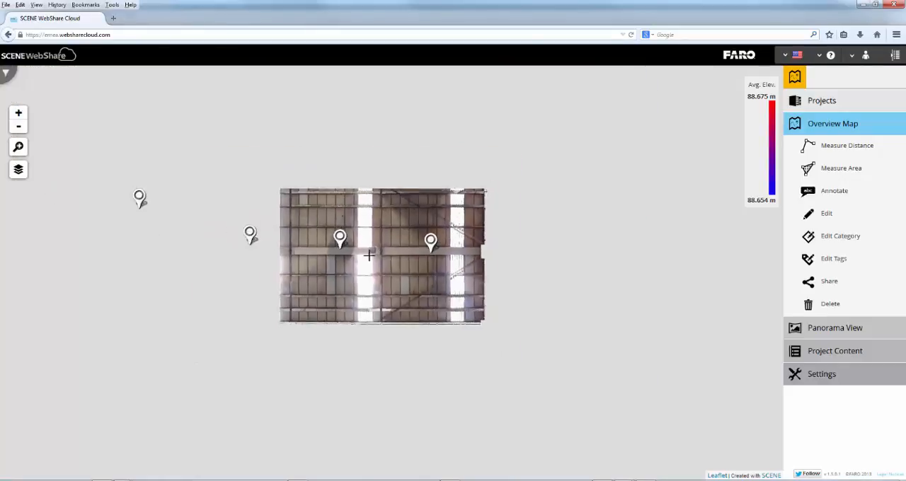
# Step: Open the panorama of scan Graf_002, look around the hall, and move on to the panorama of scan Graf_004
pyautogui.doubleClick(139, 198)
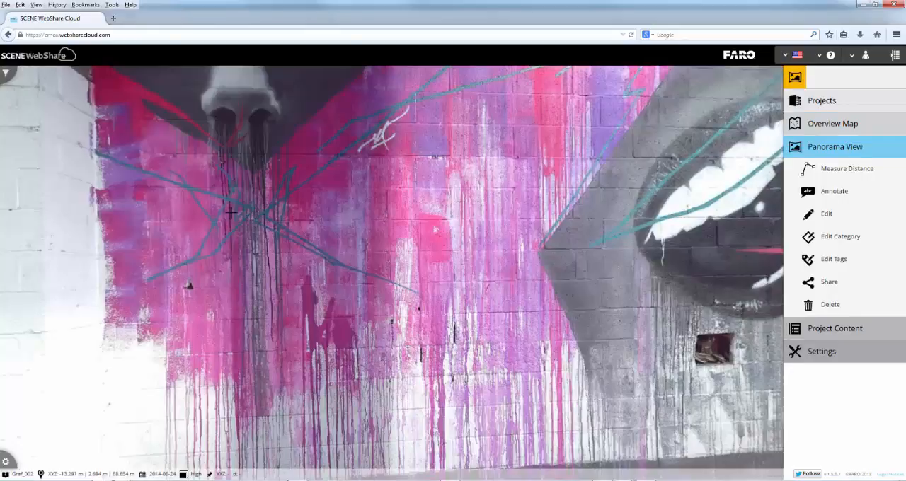
pyautogui.moveTo(564, 277); pyautogui.dragTo(256, 252)
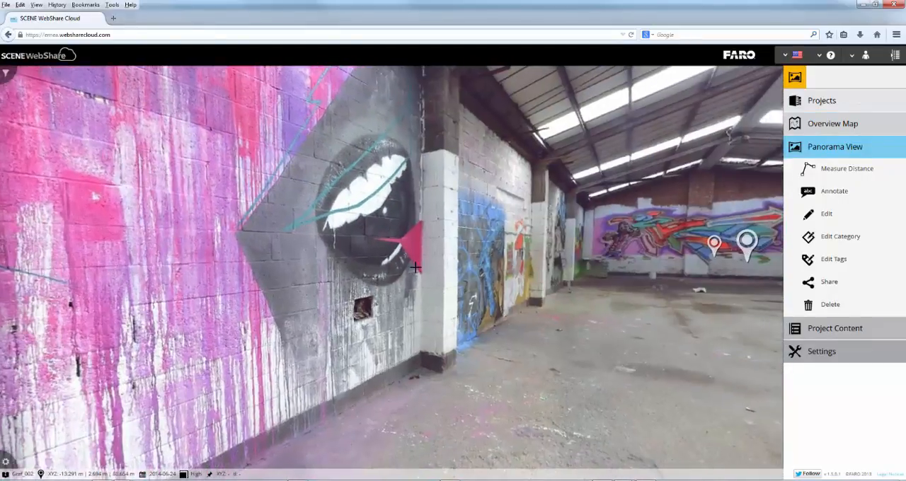
pyautogui.moveTo(642, 263); pyautogui.dragTo(171, 195)
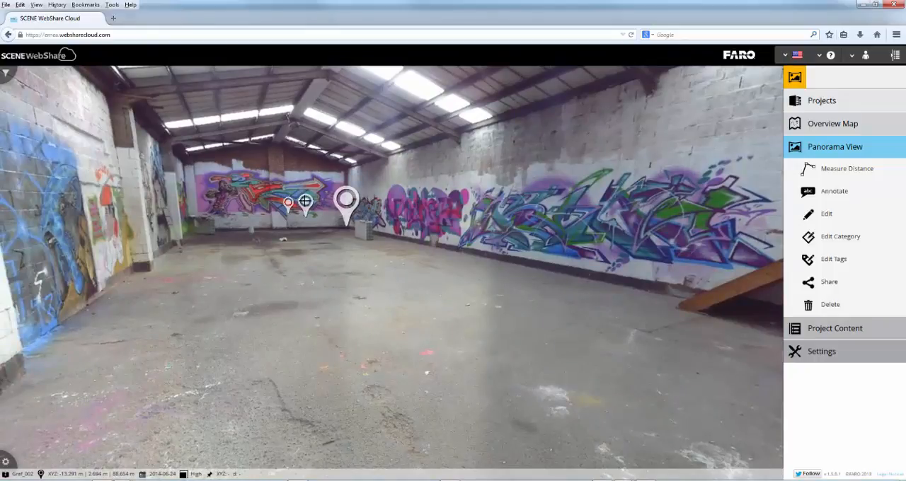
pyautogui.moveTo(305, 201)
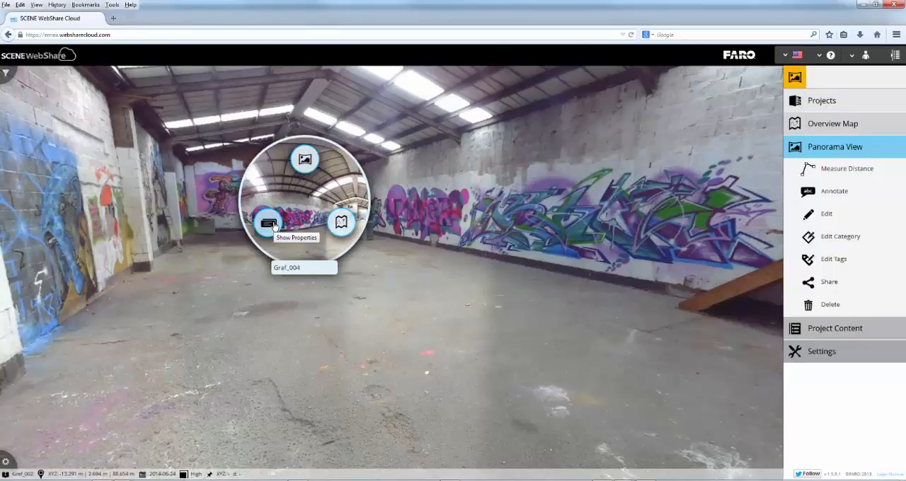
pyautogui.click(305, 161)
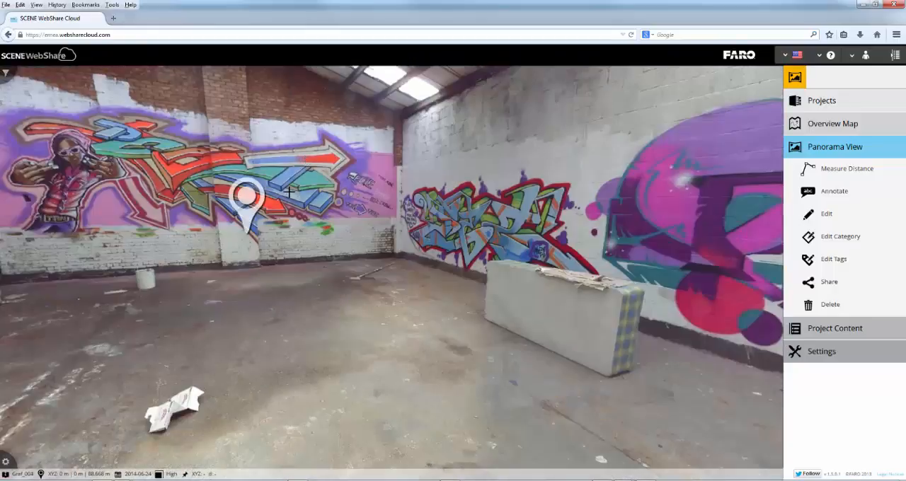
# Step: Look around the whole hall in the Graf_004 panorama, from the graffiti walls and roller door up to the roof structure
pyautogui.moveTo(599, 209); pyautogui.dragTo(495, 233)
pyautogui.moveTo(667, 248); pyautogui.dragTo(478, 248)
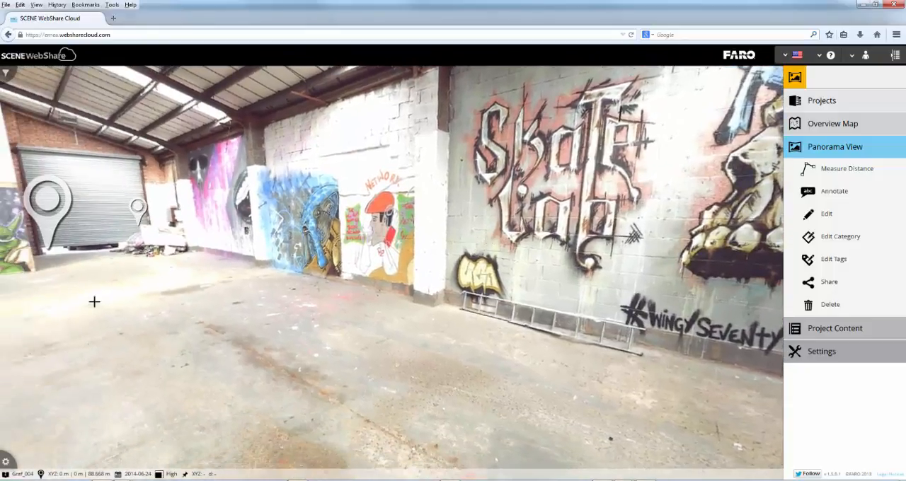
pyautogui.moveTo(603, 357); pyautogui.dragTo(637, 241)
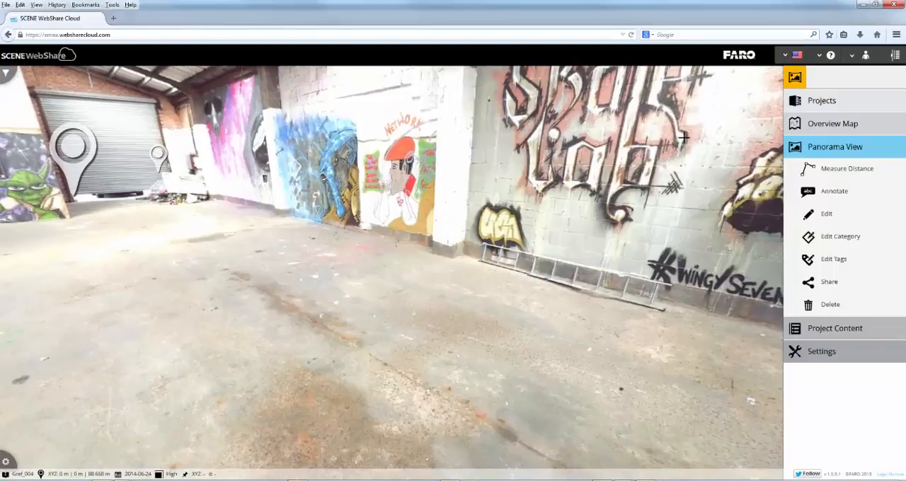
pyautogui.moveTo(685, 137); pyautogui.dragTo(617, 180)
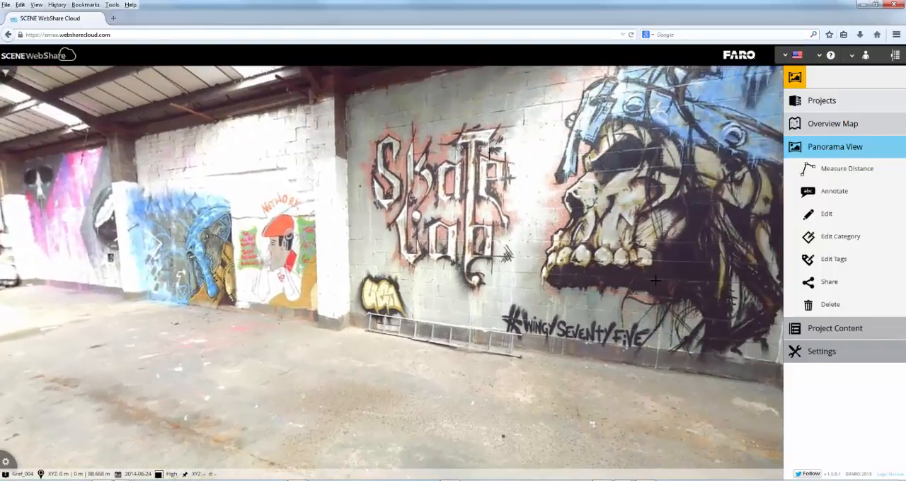
pyautogui.moveTo(640, 274); pyautogui.dragTo(493, 280)
pyautogui.moveTo(755, 277); pyautogui.dragTo(665, 276)
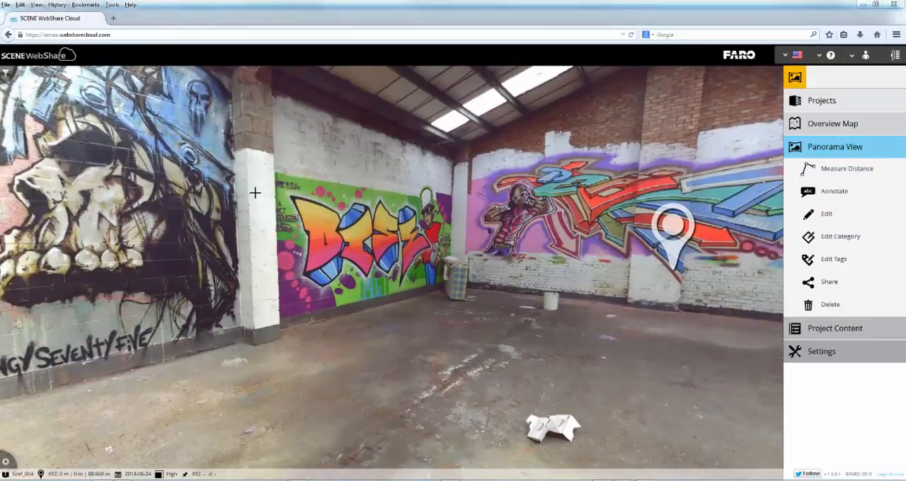
pyautogui.moveTo(255, 192); pyautogui.dragTo(562, 200)
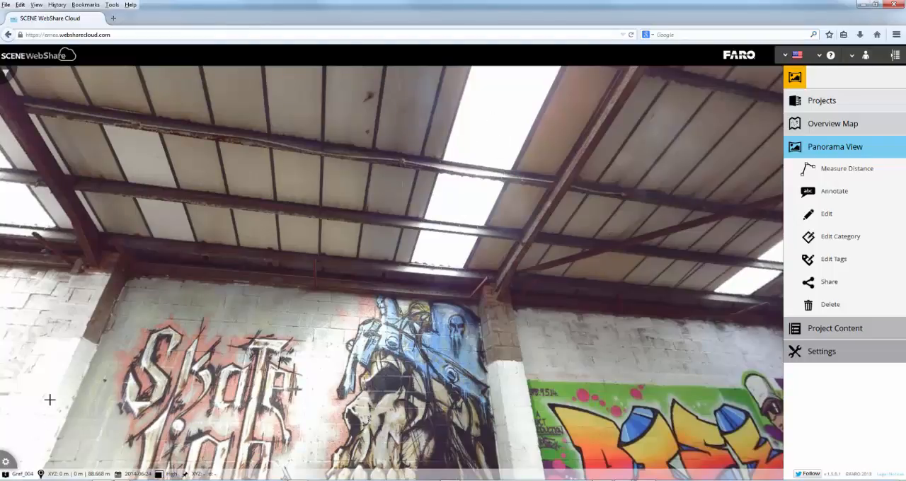
# Step: Toggle the panorama's colour mode to greyscale and on to the blended colour display, viewing the graffiti end wall
pyautogui.click(6, 461)
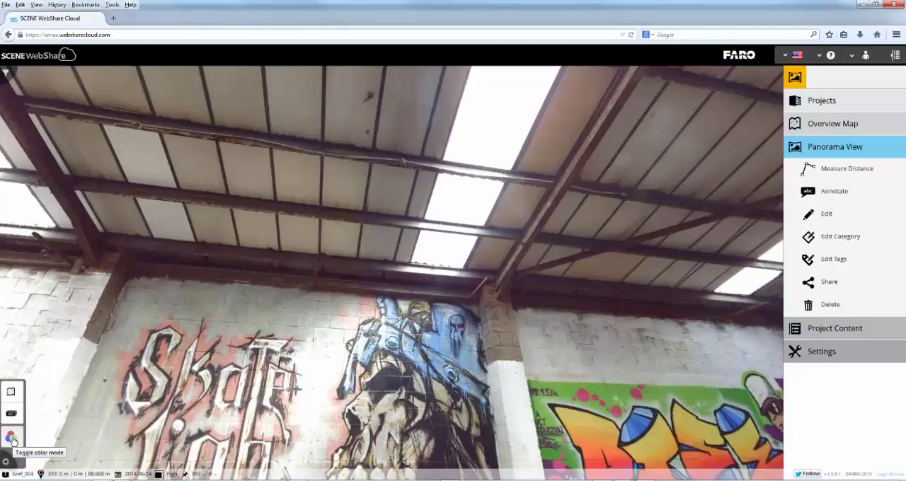
pyautogui.click(12, 440)
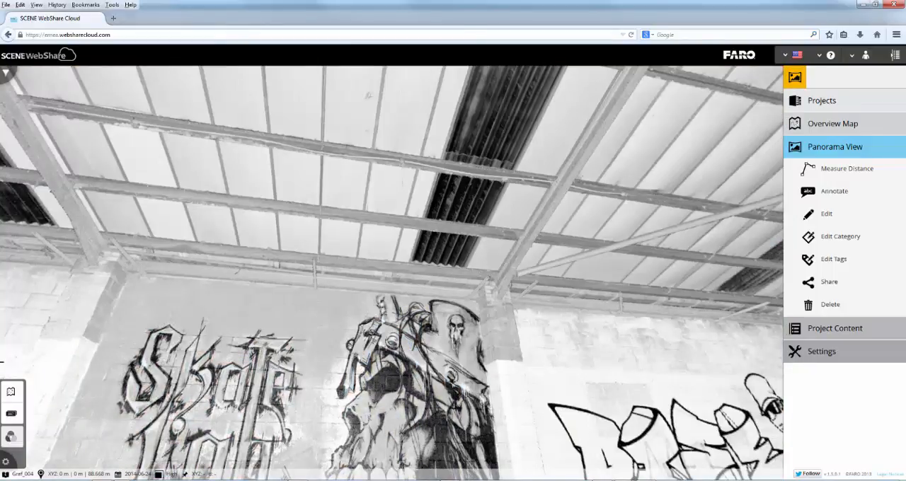
pyautogui.click(12, 439)
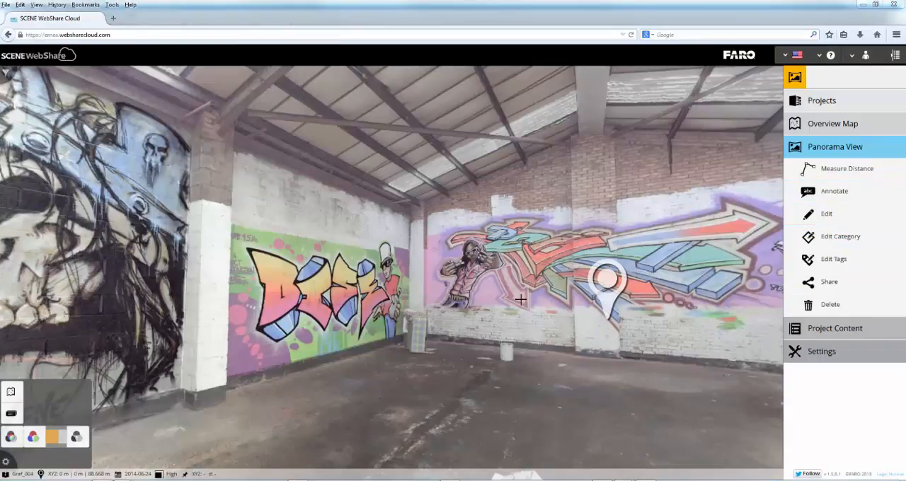
pyautogui.moveTo(485, 301); pyautogui.dragTo(371, 280)
# Step: Try an area measurement on the overview map, outlining the building's end bay around the outermost scan with four corner points
pyautogui.click(822, 127)
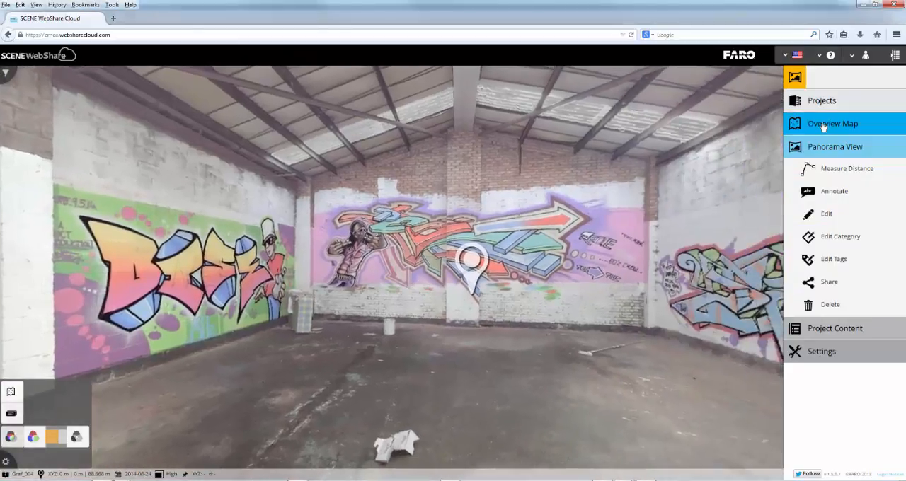
pyautogui.doubleClick(823, 127)
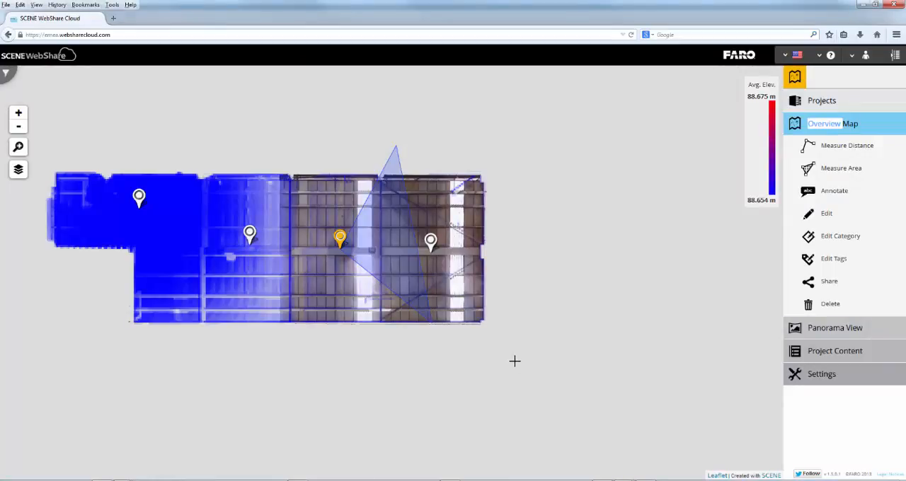
pyautogui.click(826, 146)
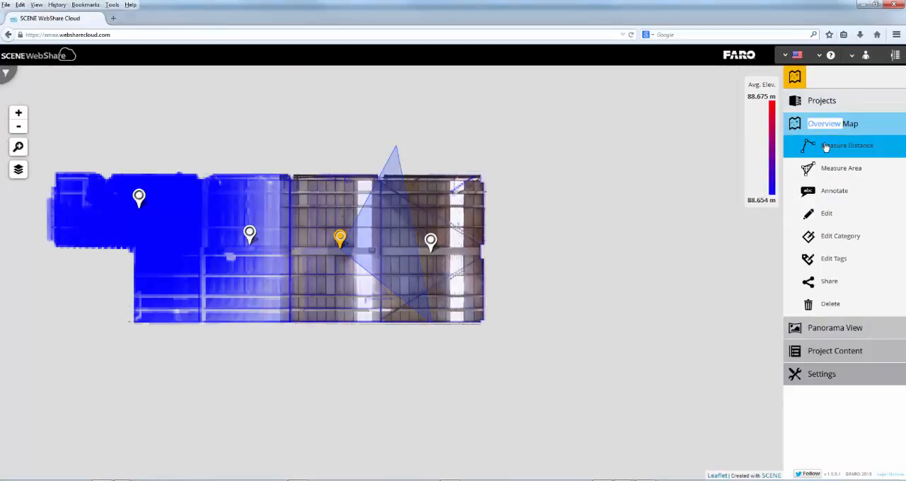
pyautogui.click(823, 170)
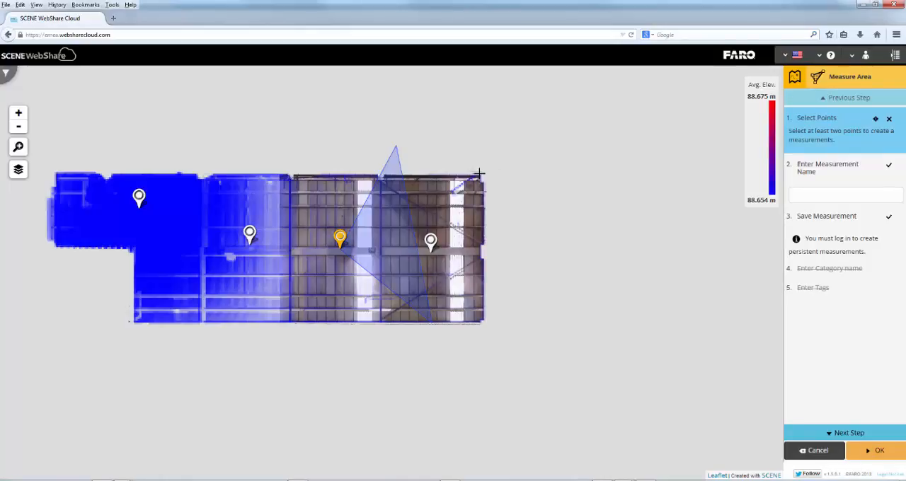
pyautogui.click(480, 174)
pyautogui.click(381, 175)
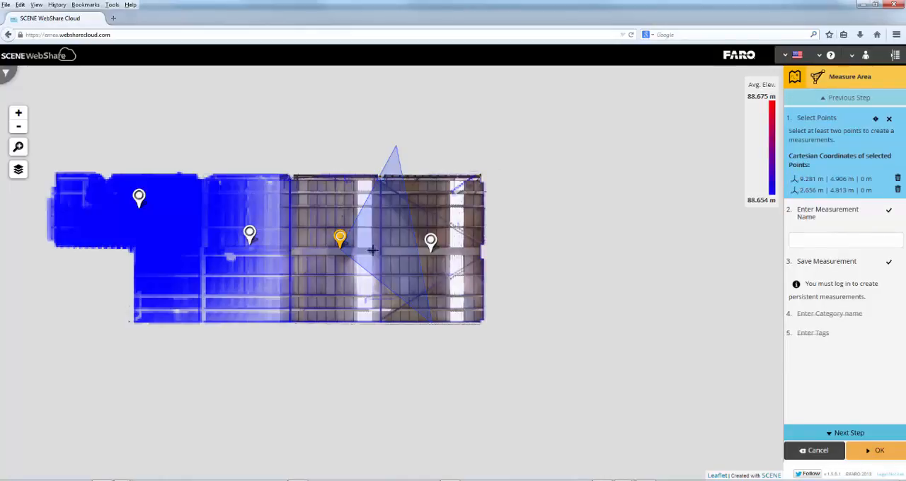
pyautogui.click(375, 322)
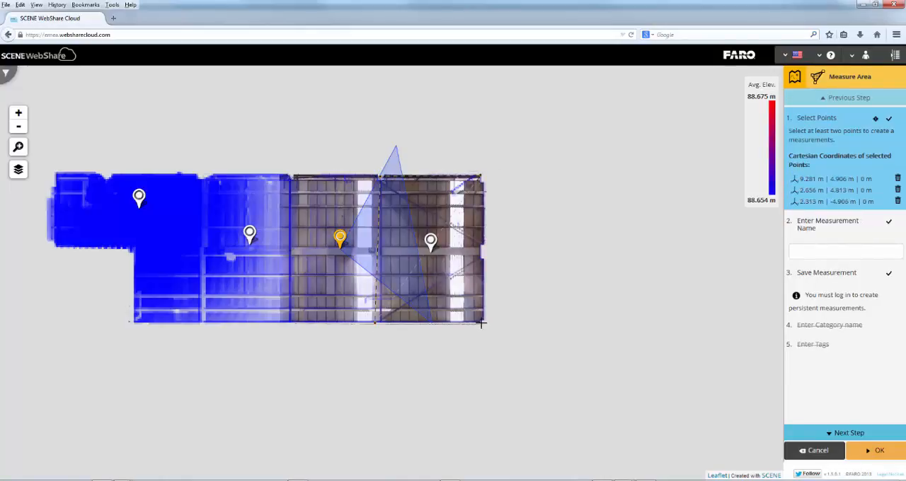
pyautogui.click(481, 323)
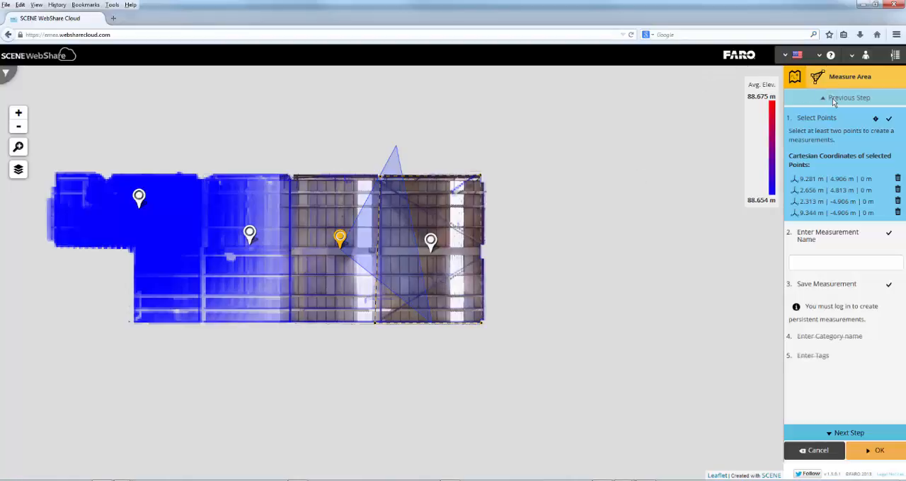
pyautogui.click(834, 457)
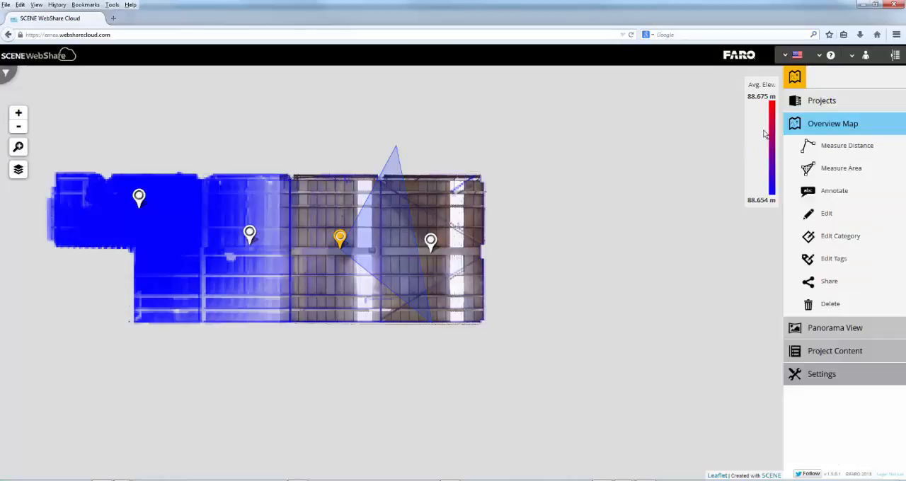
# Step: Reopen the Graf_004 panorama and measure the distance across the Skate Lab wall between its two white pillars
pyautogui.click(341, 240)
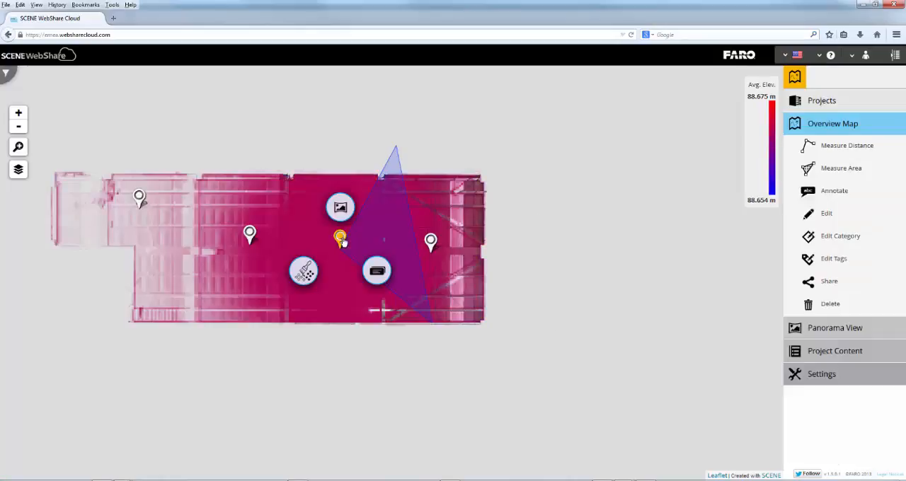
pyautogui.click(340, 240)
pyautogui.moveTo(241, 252); pyautogui.dragTo(504, 273)
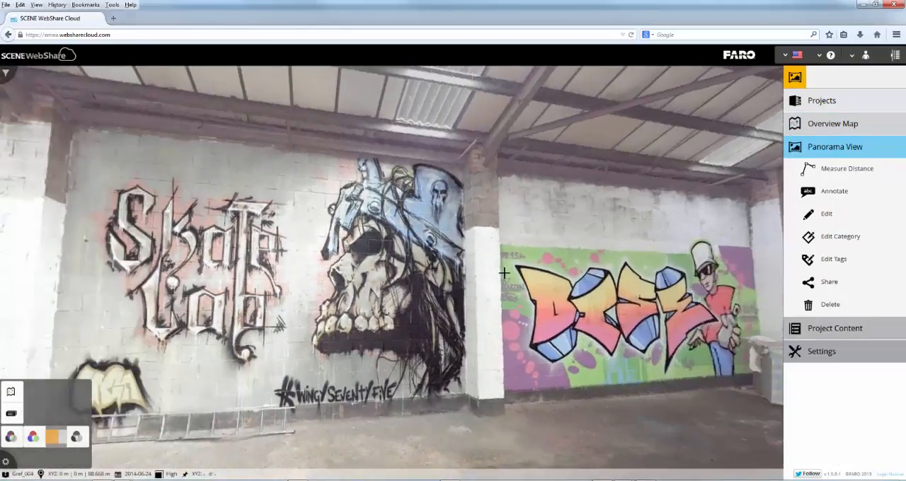
pyautogui.click(809, 174)
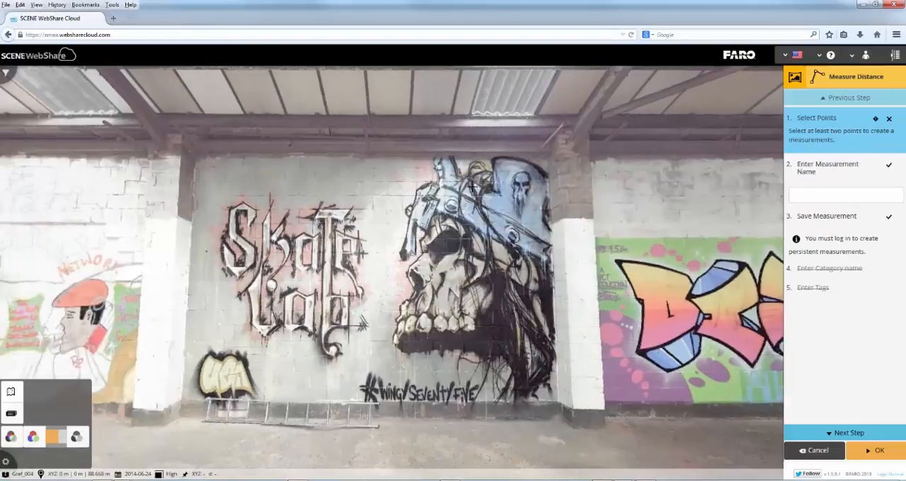
pyautogui.click(191, 237)
pyautogui.click(550, 239)
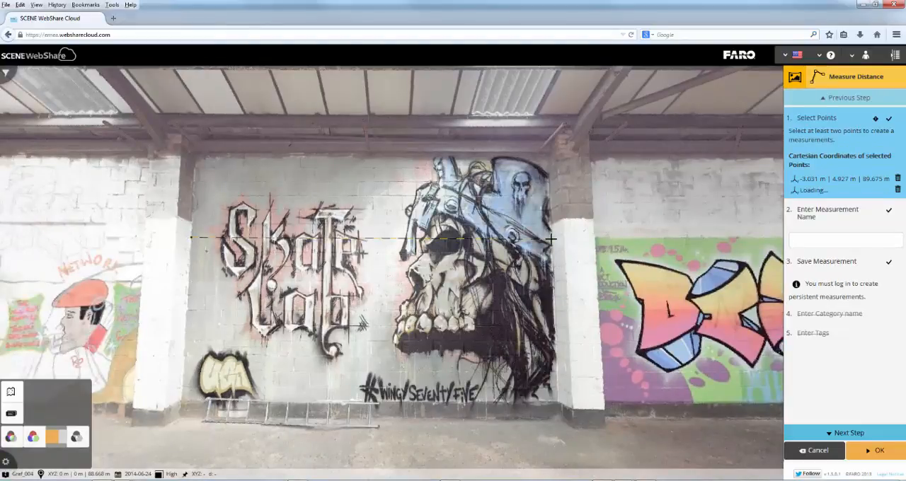